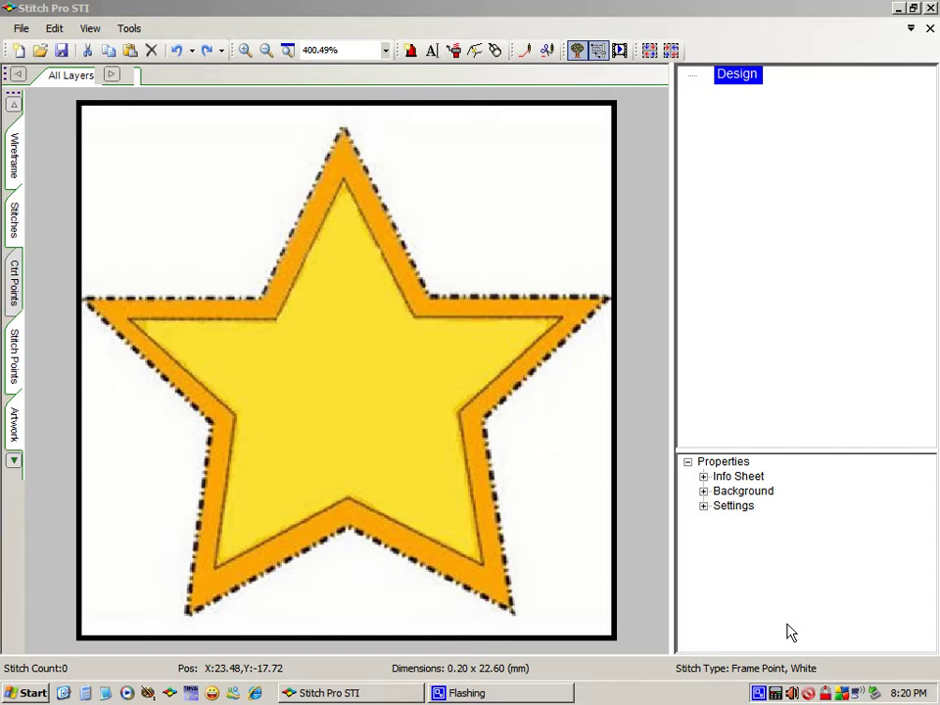
Select the Frame Point tool to place frame-point stitches on the star artwork
{"action": "left_click", "coordinate": [497, 54]}
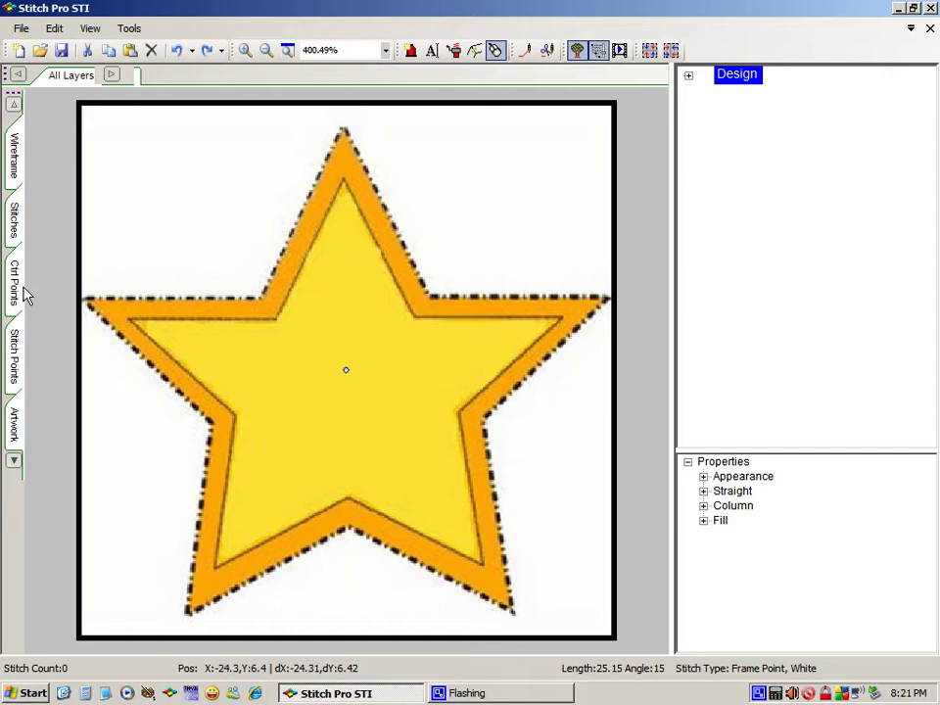
Place lock-down stitches at the star's top point, stepping down and back up to the tip
{"action": "left_click", "coordinate": [344, 189]}
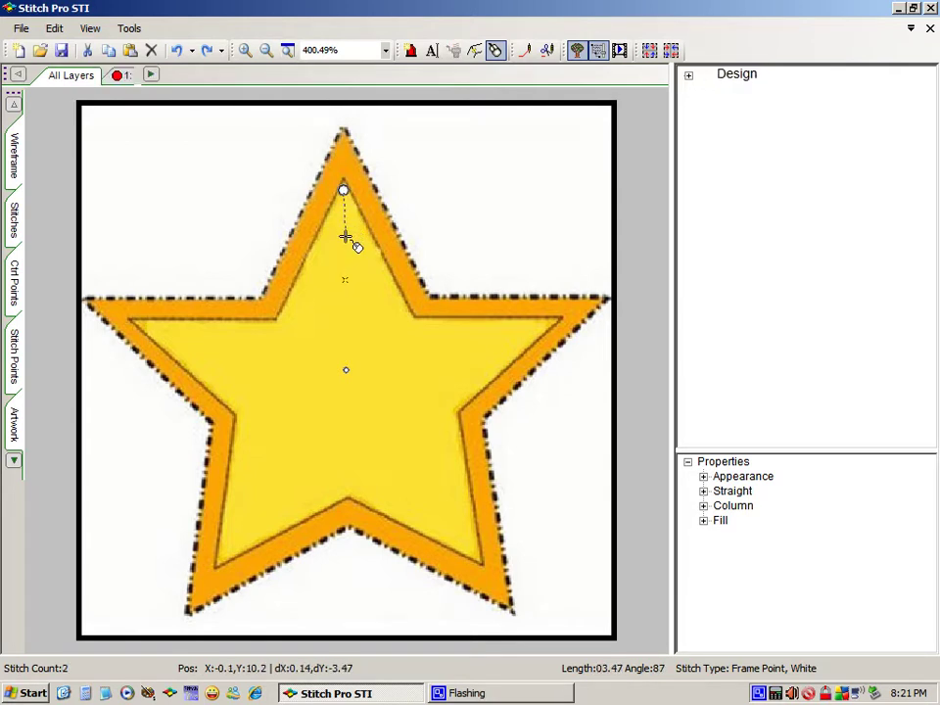
{"action": "left_click", "coordinate": [345, 236]}
{"action": "left_click", "coordinate": [343, 217]}
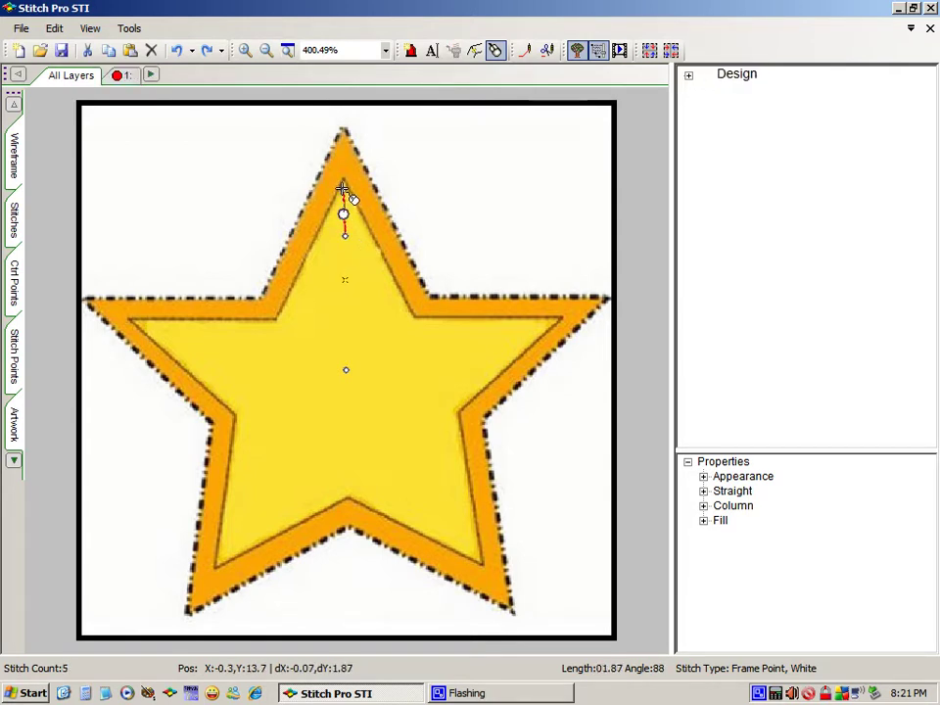
{"action": "left_click", "coordinate": [342, 190]}
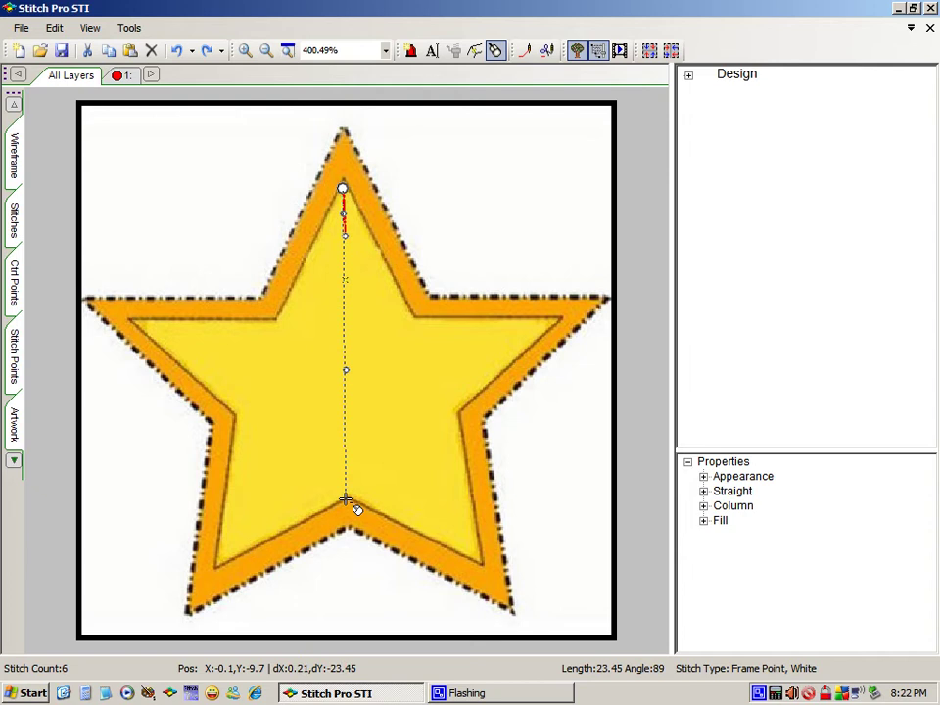
Zigzag vertical underlay lines from the bottom notch leftward across the top arm's left side
{"action": "left_click", "coordinate": [344, 501]}
{"action": "left_click", "coordinate": [321, 511]}
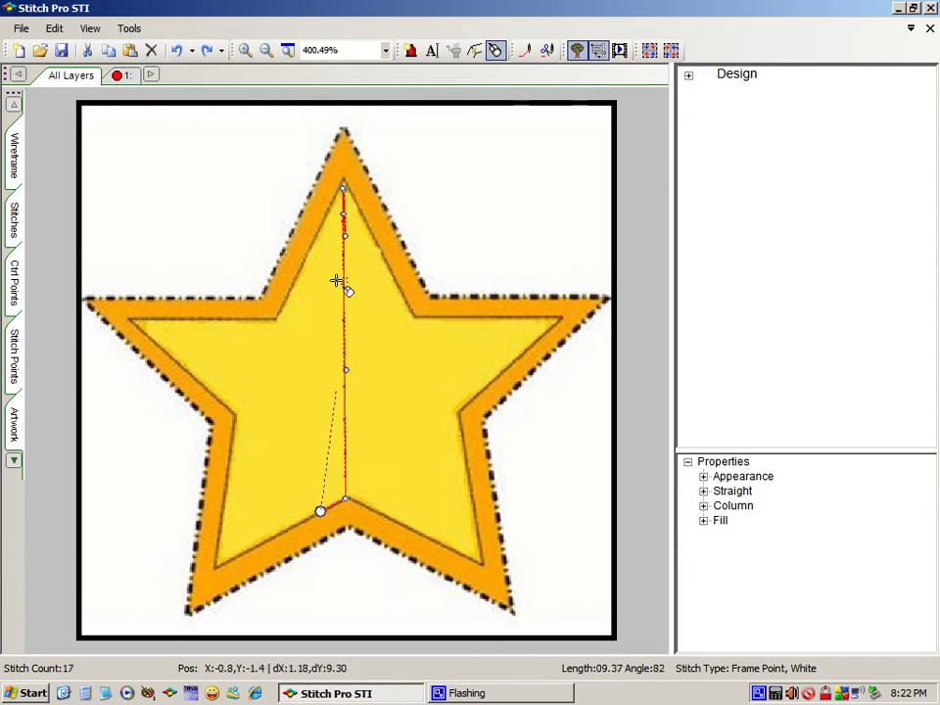
{"action": "left_click", "coordinate": [319, 243]}
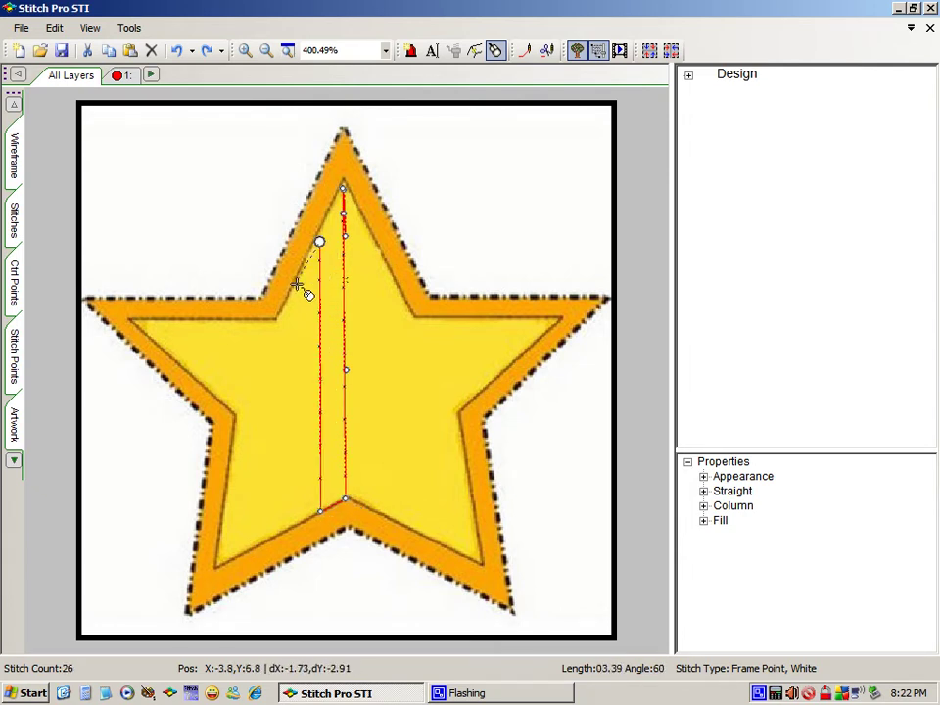
{"action": "left_click", "coordinate": [296, 286]}
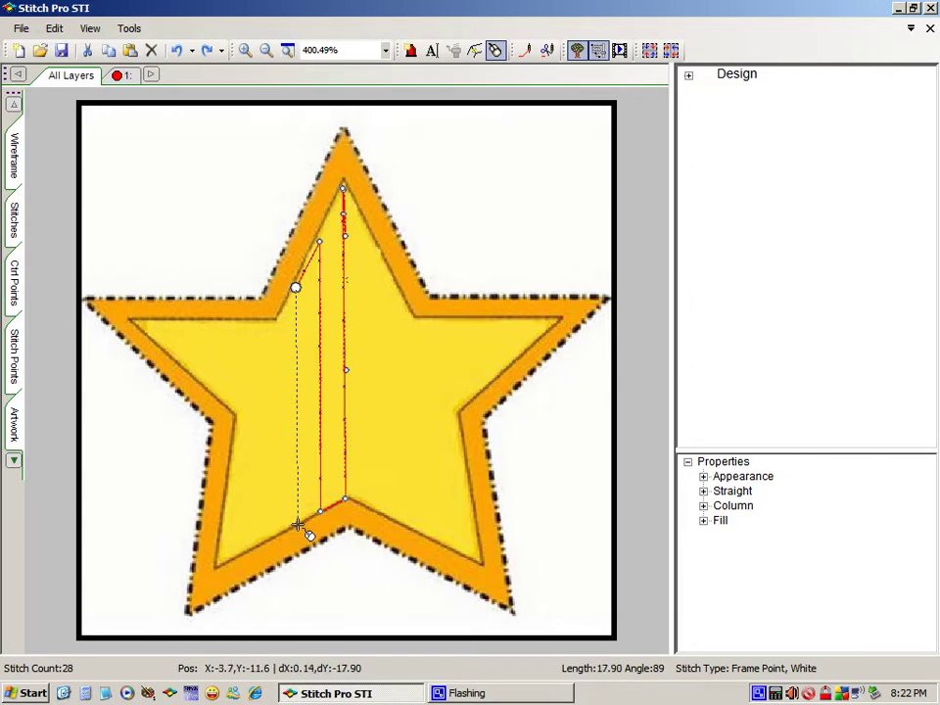
{"action": "left_click", "coordinate": [298, 525]}
{"action": "left_click", "coordinate": [270, 535]}
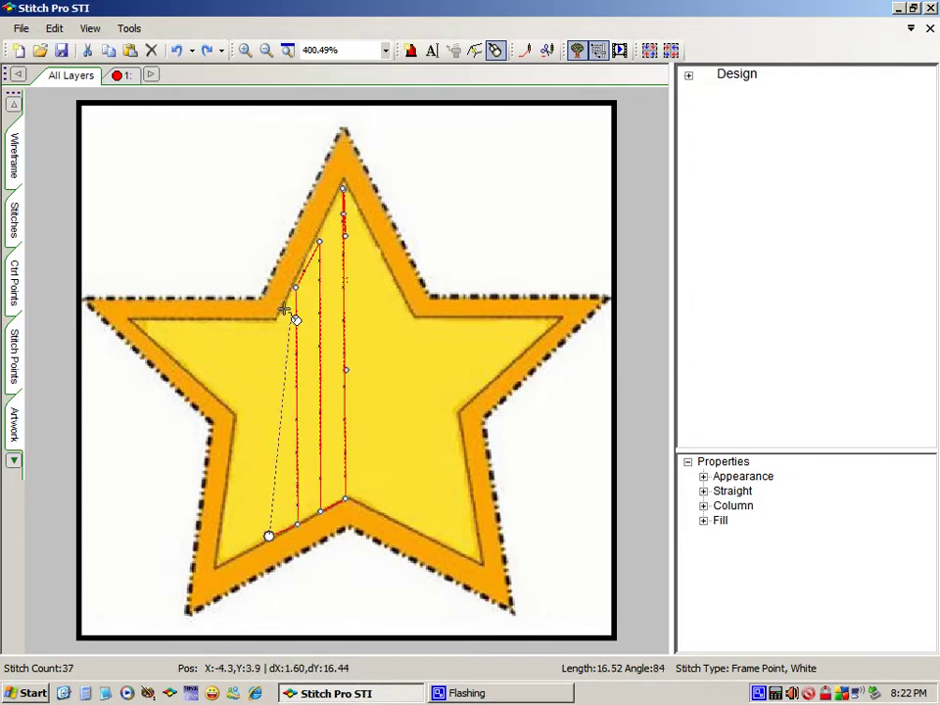
{"action": "left_click", "coordinate": [267, 321]}
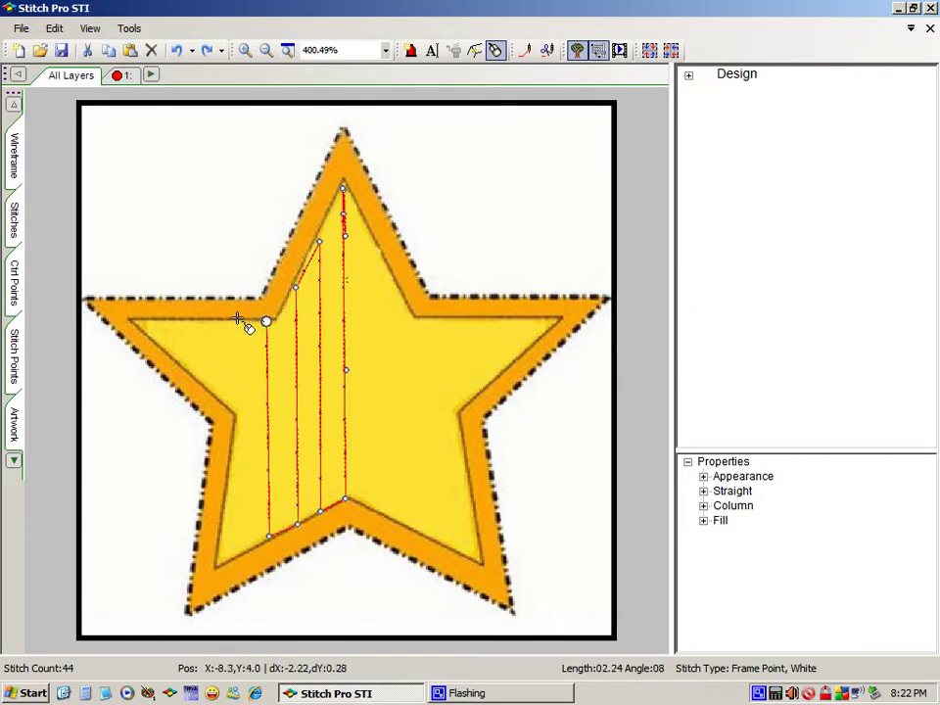
{"action": "left_click", "coordinate": [238, 319]}
{"action": "left_click", "coordinate": [239, 557]}
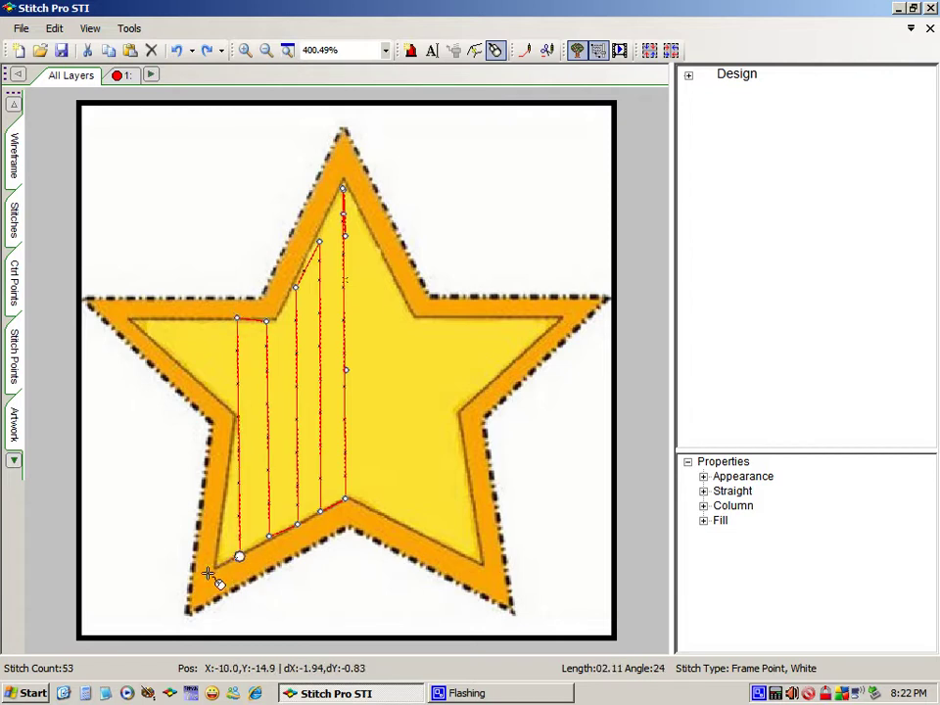
Continue the vertical underlay into the lower-left point and out to the left arm's tip
{"action": "left_click", "coordinate": [211, 566]}
{"action": "left_click", "coordinate": [233, 421]}
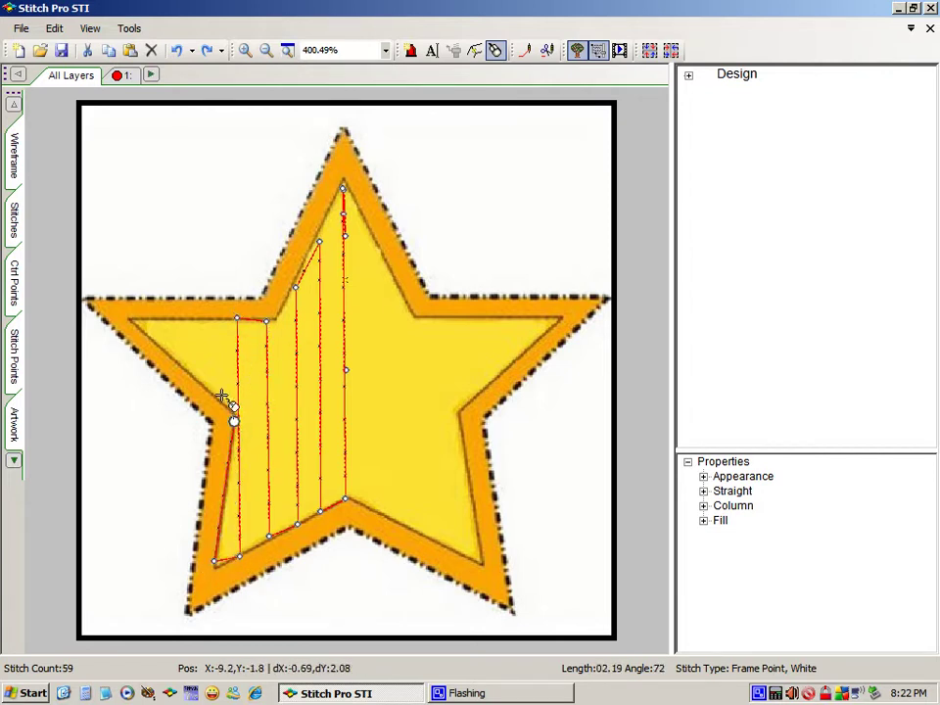
{"action": "left_click", "coordinate": [213, 396]}
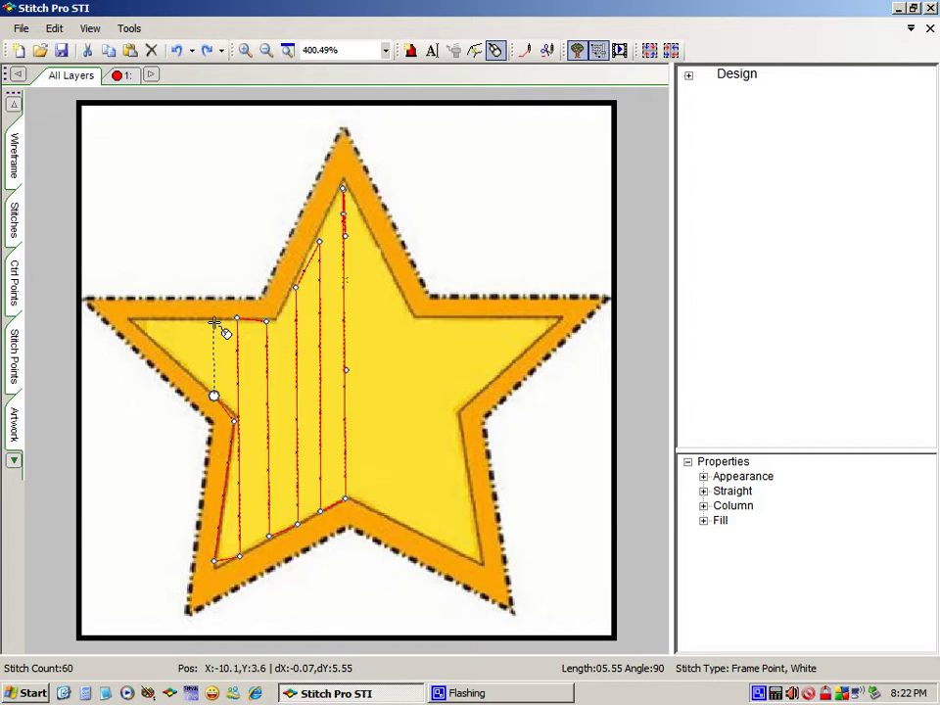
{"action": "left_click", "coordinate": [213, 321]}
{"action": "left_click", "coordinate": [189, 318]}
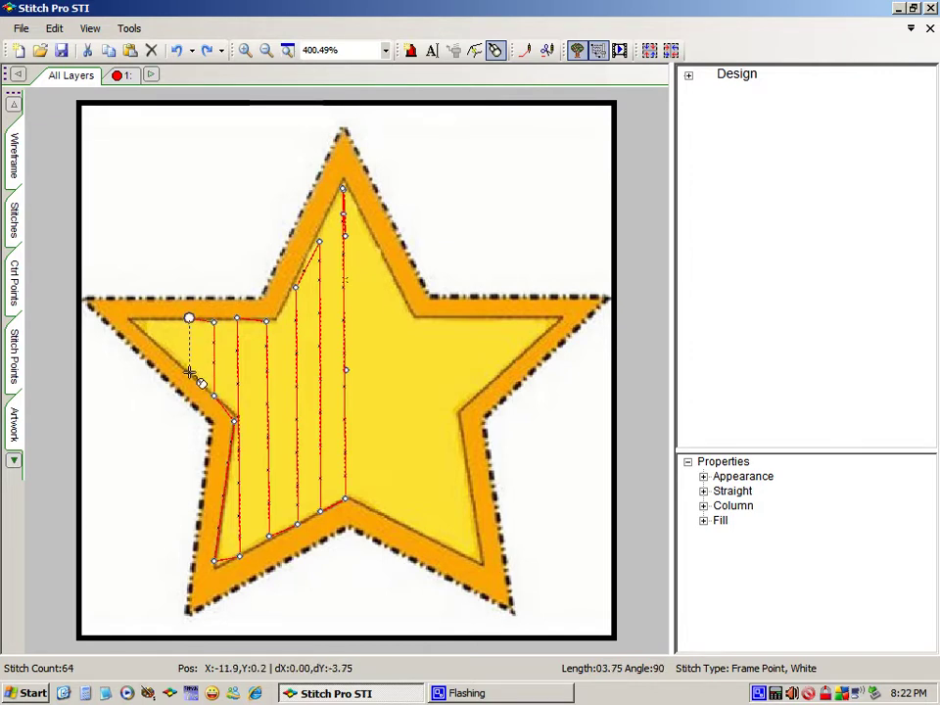
{"action": "left_click", "coordinate": [189, 373]}
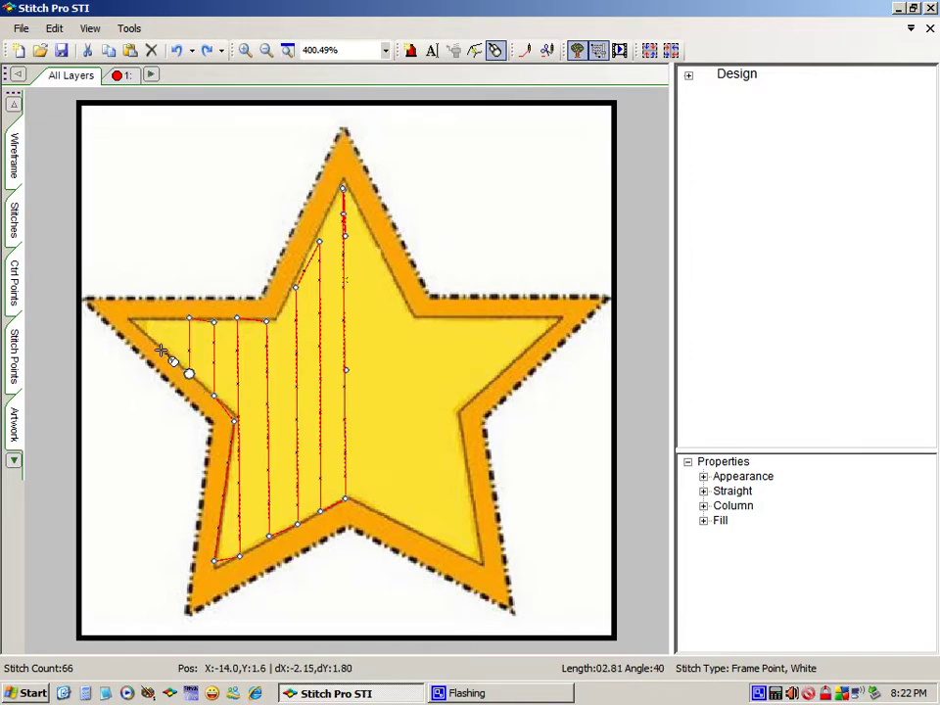
{"action": "left_click", "coordinate": [160, 350]}
{"action": "left_click", "coordinate": [160, 318]}
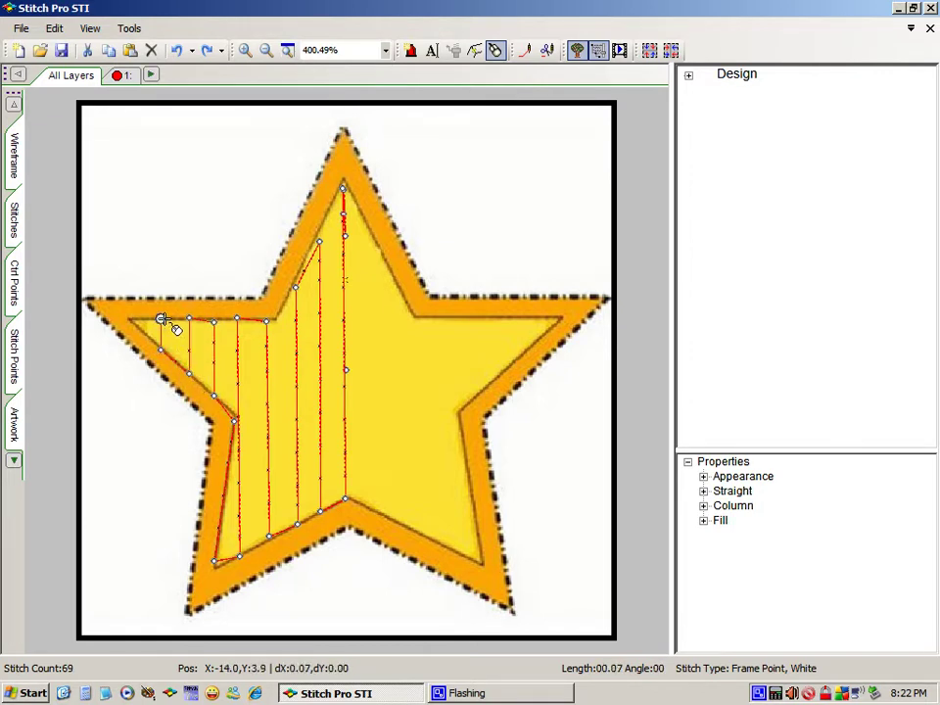
Travel right of the notch and zigzag vertical lines across the top arm's right side
{"action": "left_click", "coordinate": [378, 512]}
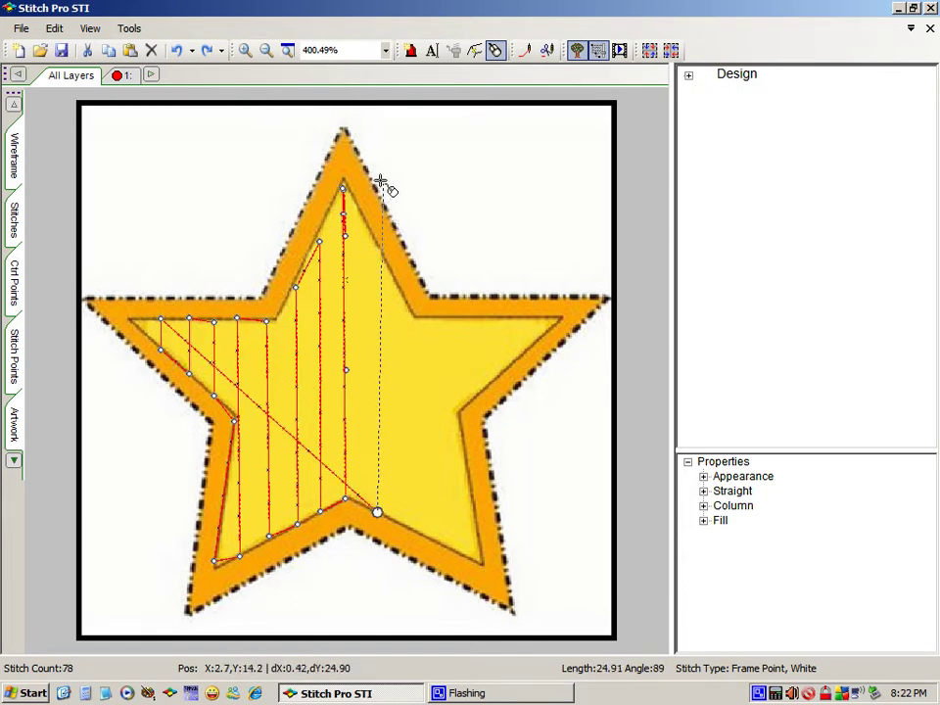
{"action": "left_click", "coordinate": [370, 230]}
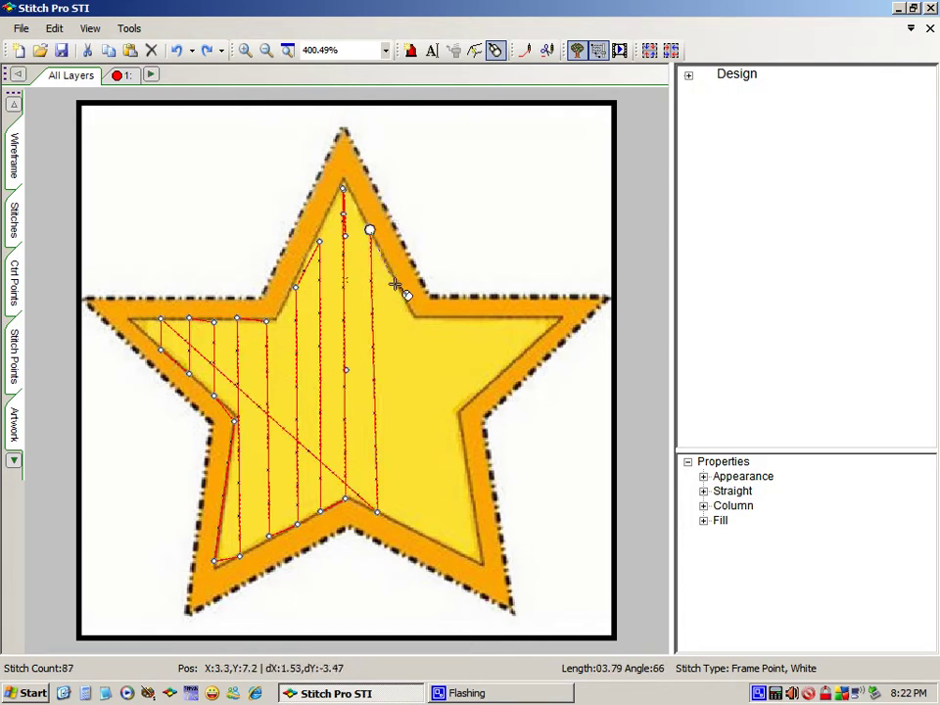
{"action": "left_click", "coordinate": [397, 286]}
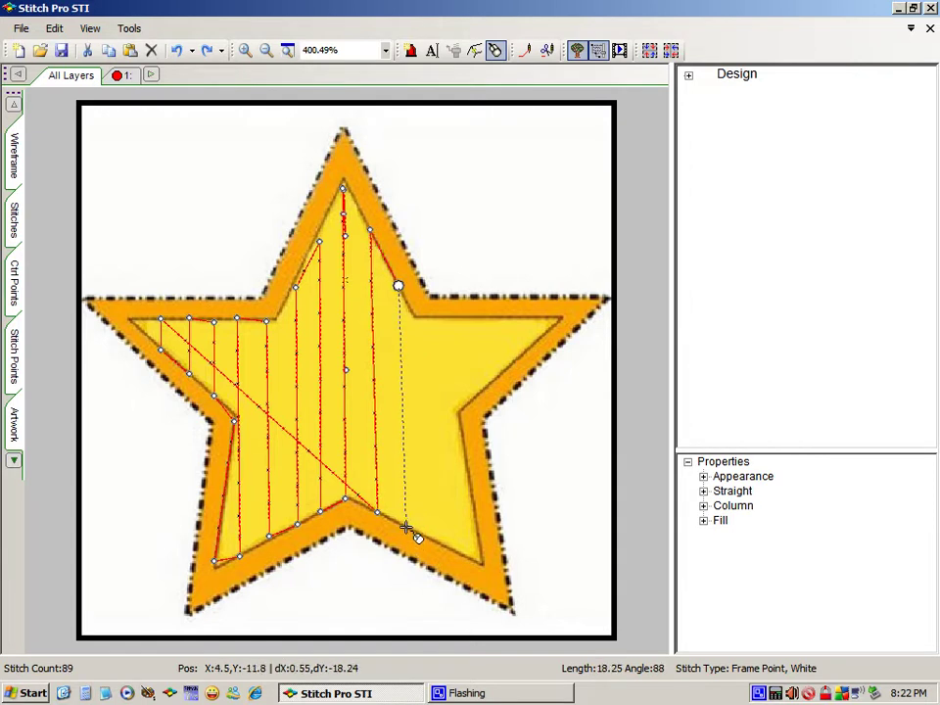
{"action": "left_click", "coordinate": [406, 529]}
{"action": "left_click", "coordinate": [436, 541]}
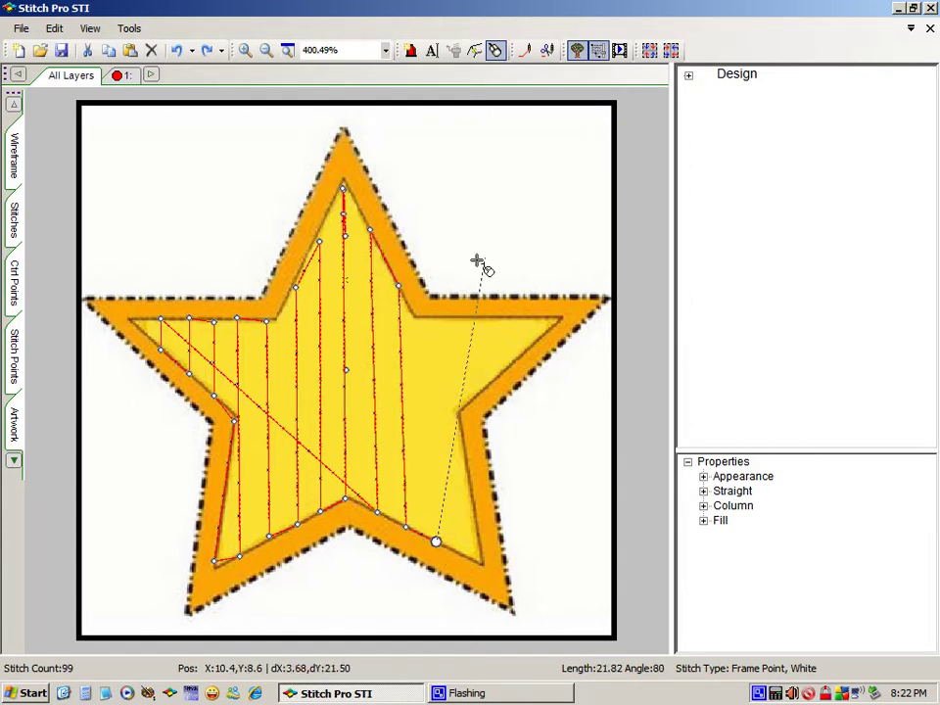
{"action": "left_click", "coordinate": [433, 315]}
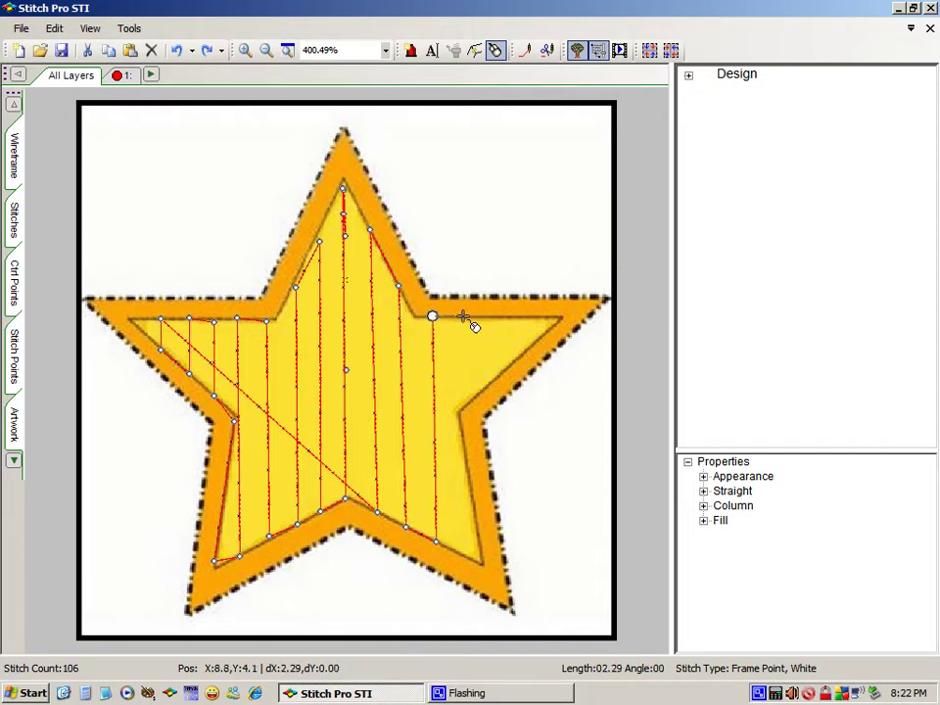
{"action": "left_click", "coordinate": [464, 316]}
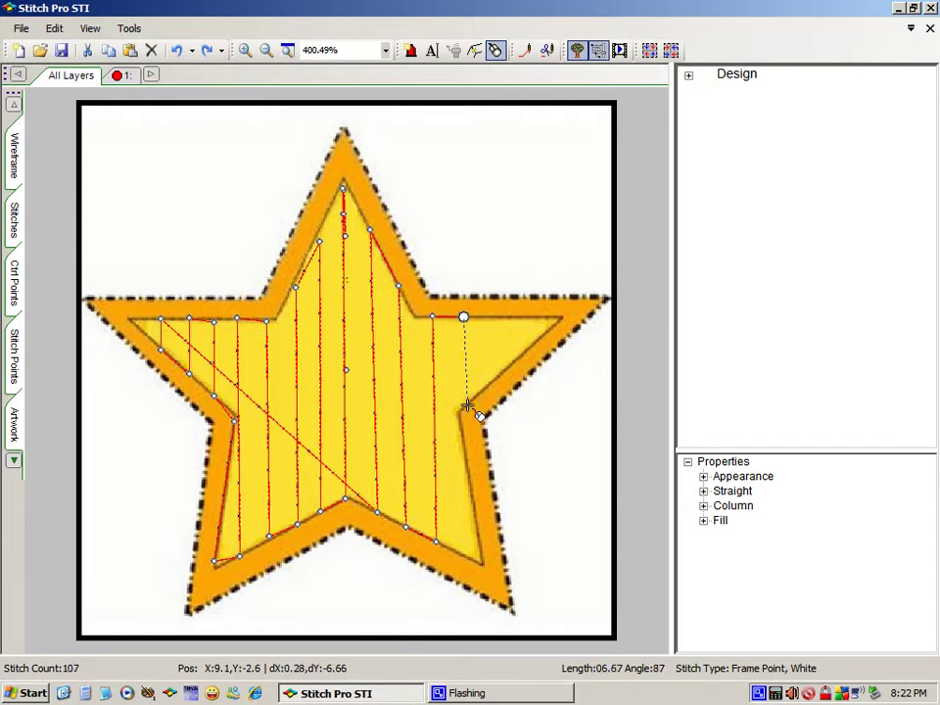
{"action": "left_click", "coordinate": [466, 404]}
Finish the underlay across the right arm's tip and into the lower-right point, reaching 124 stitches
{"action": "left_click", "coordinate": [496, 380]}
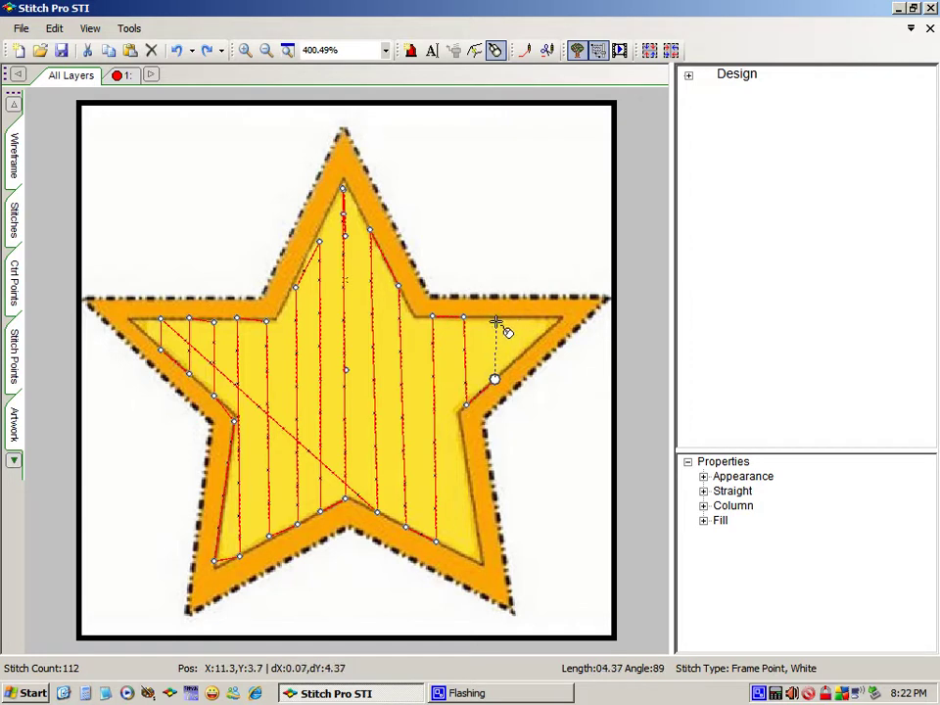
{"action": "left_click", "coordinate": [495, 319]}
{"action": "left_click", "coordinate": [525, 320]}
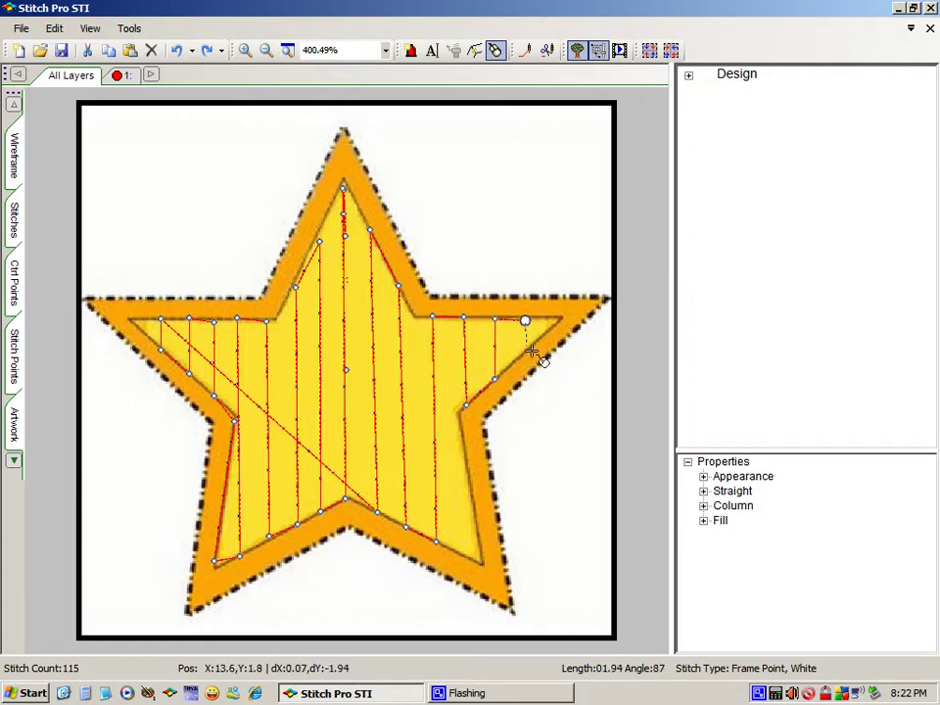
{"action": "left_click", "coordinate": [526, 350]}
{"action": "left_click", "coordinate": [459, 412]}
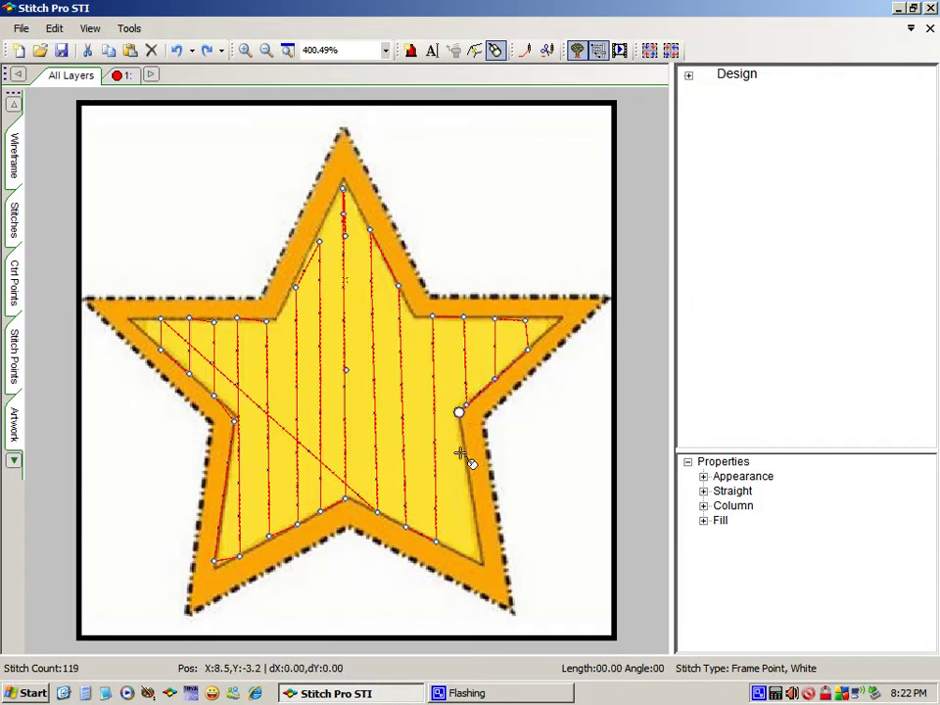
{"action": "left_click", "coordinate": [470, 478]}
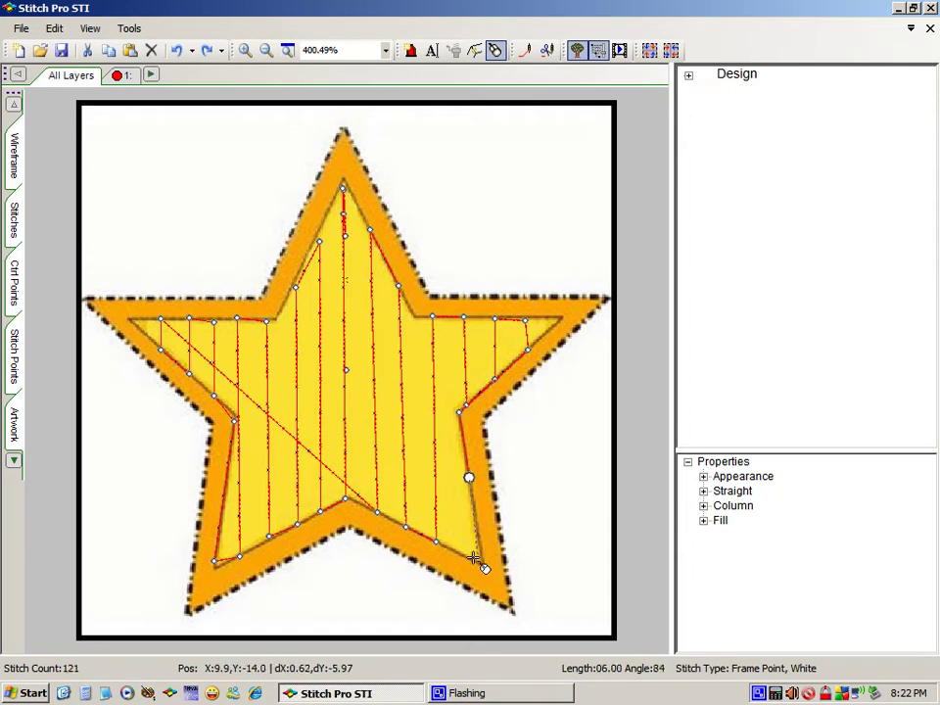
{"action": "left_click", "coordinate": [472, 559]}
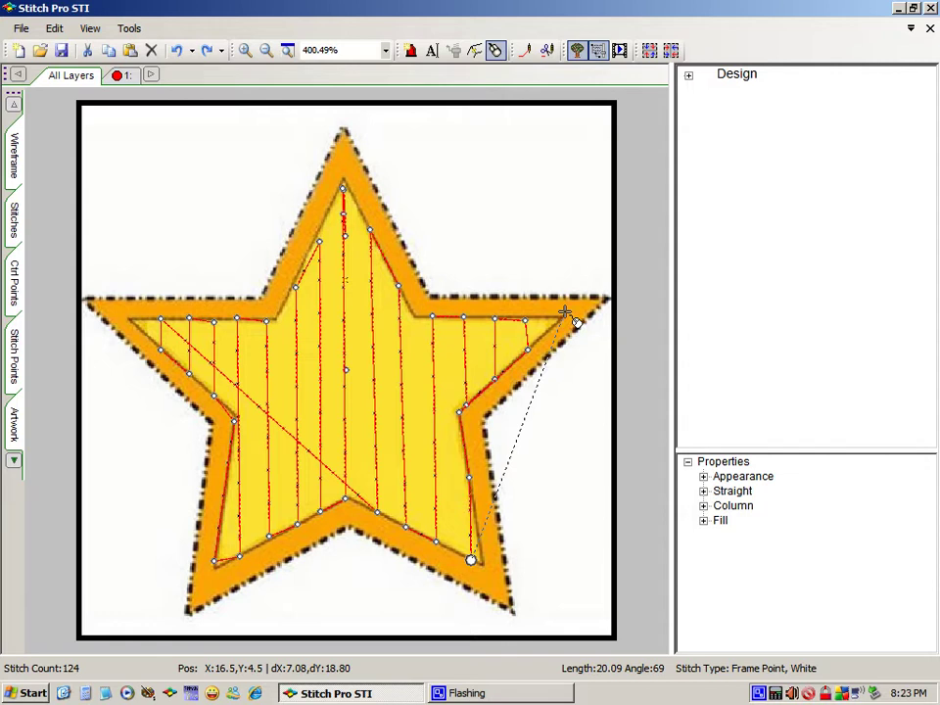
Change the Column stitch density from 0.40mm to 1.20mm
{"action": "left_click", "coordinate": [703, 506]}
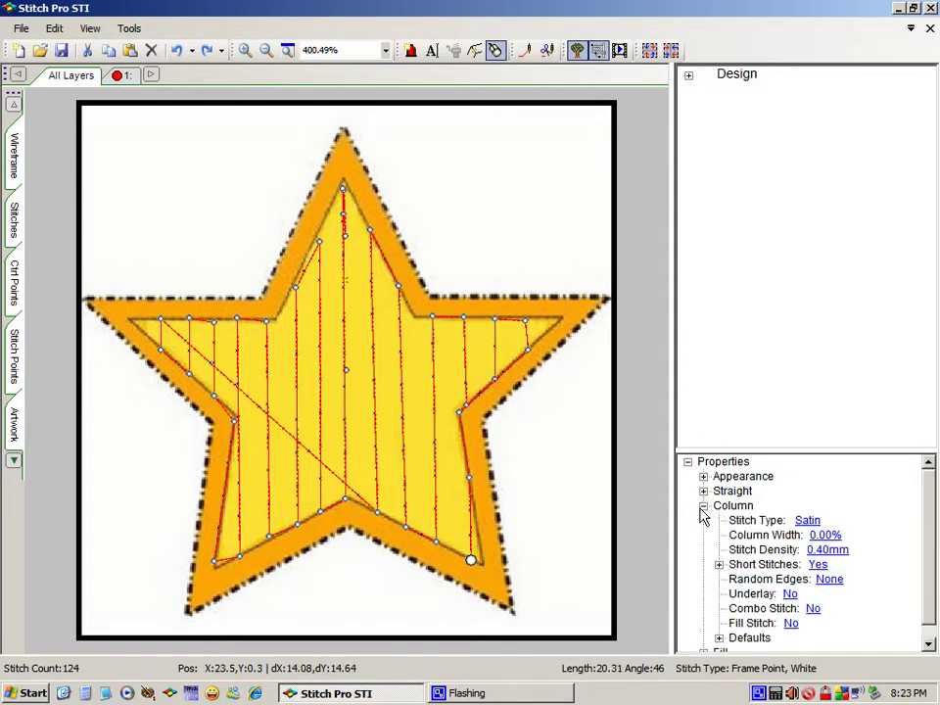
{"action": "left_click", "coordinate": [826, 552]}
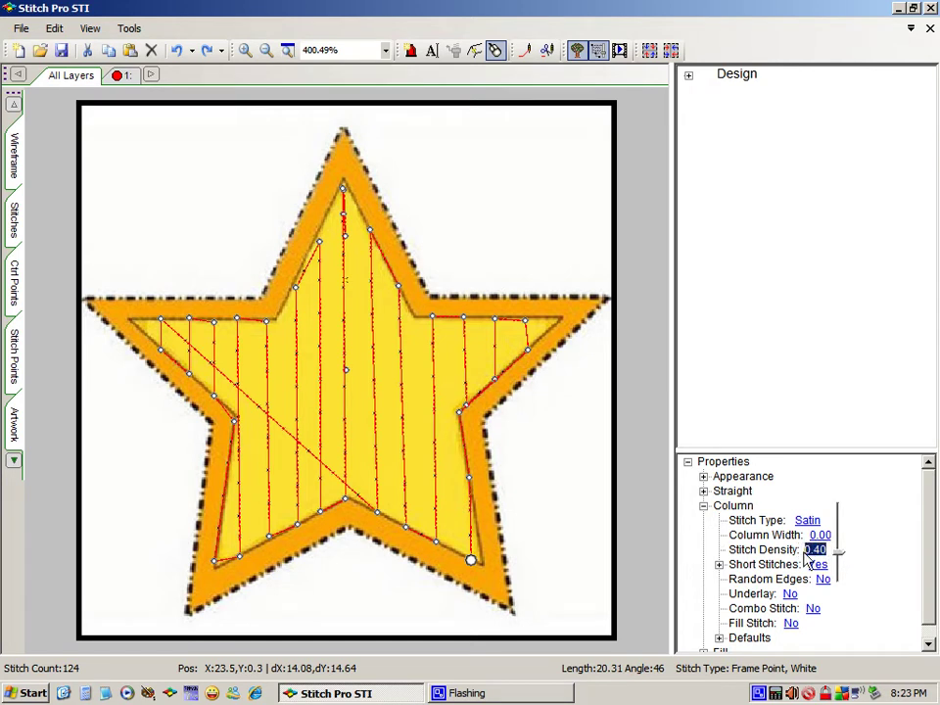
{"action": "type", "text": "1.2"}
{"action": "left_click", "coordinate": [870, 570]}
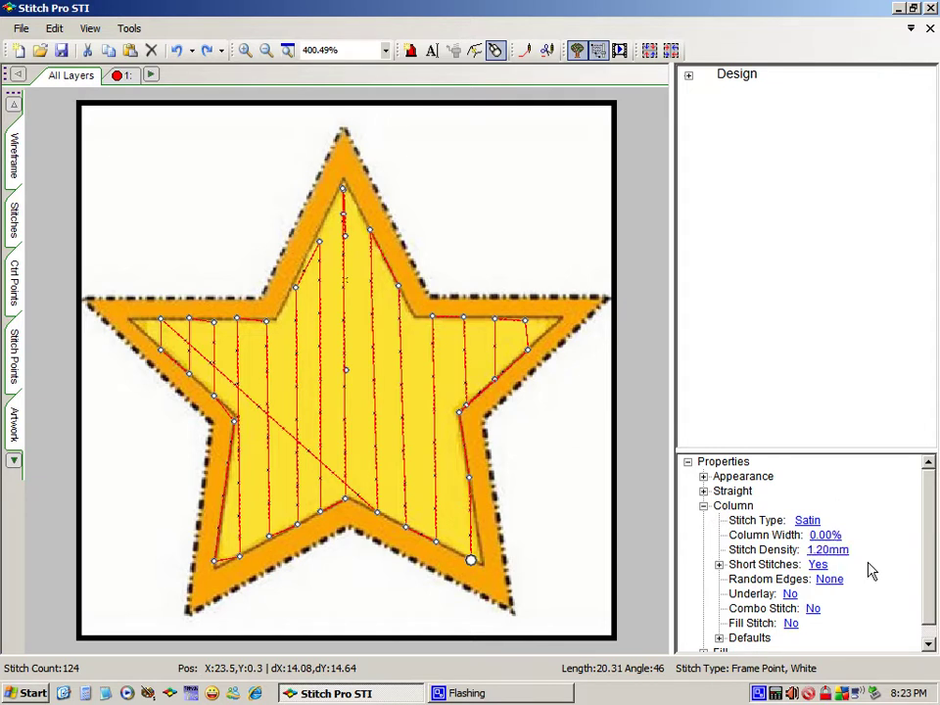
Run a travel stitch through the centre to the left arm and lay a squared satin column across it
{"action": "left_click", "coordinate": [351, 402]}
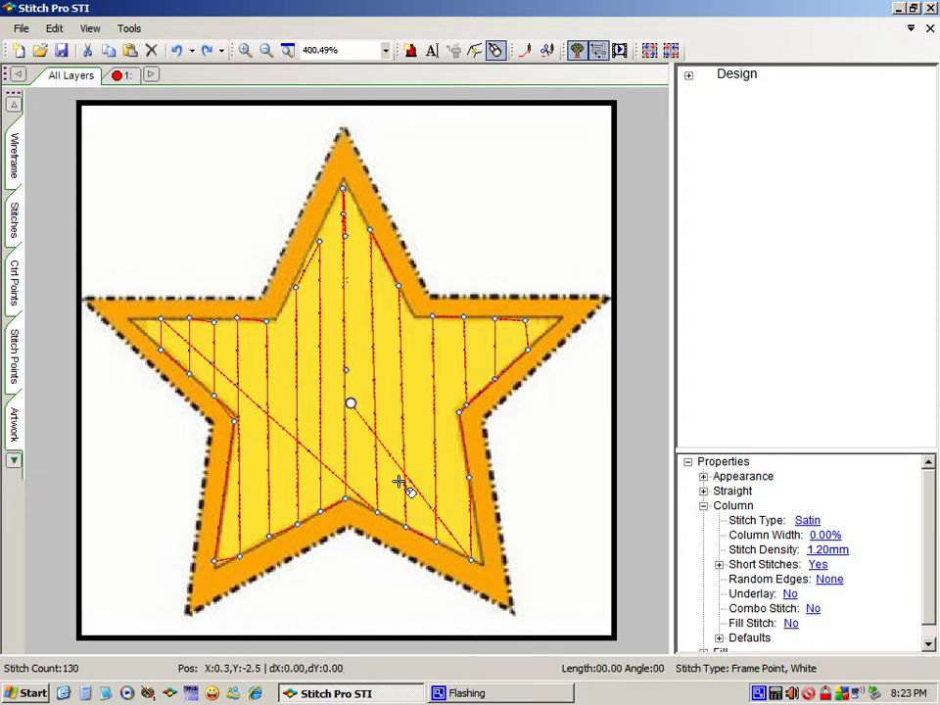
{"action": "left_click", "coordinate": [130, 319]}
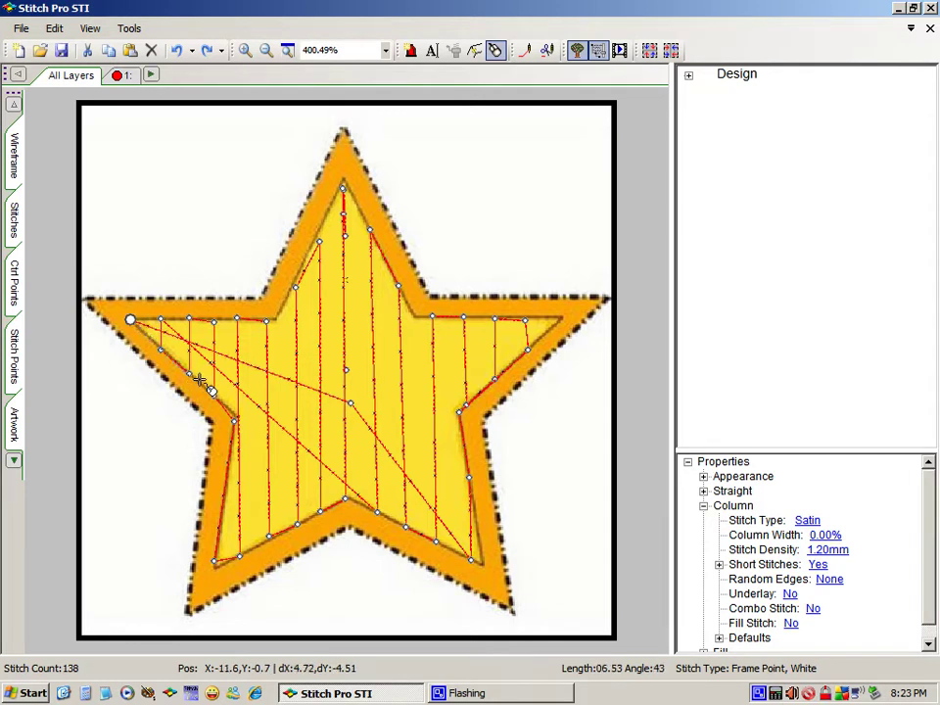
{"action": "left_click", "coordinate": [133, 309]}
{"action": "left_click", "coordinate": [131, 334]}
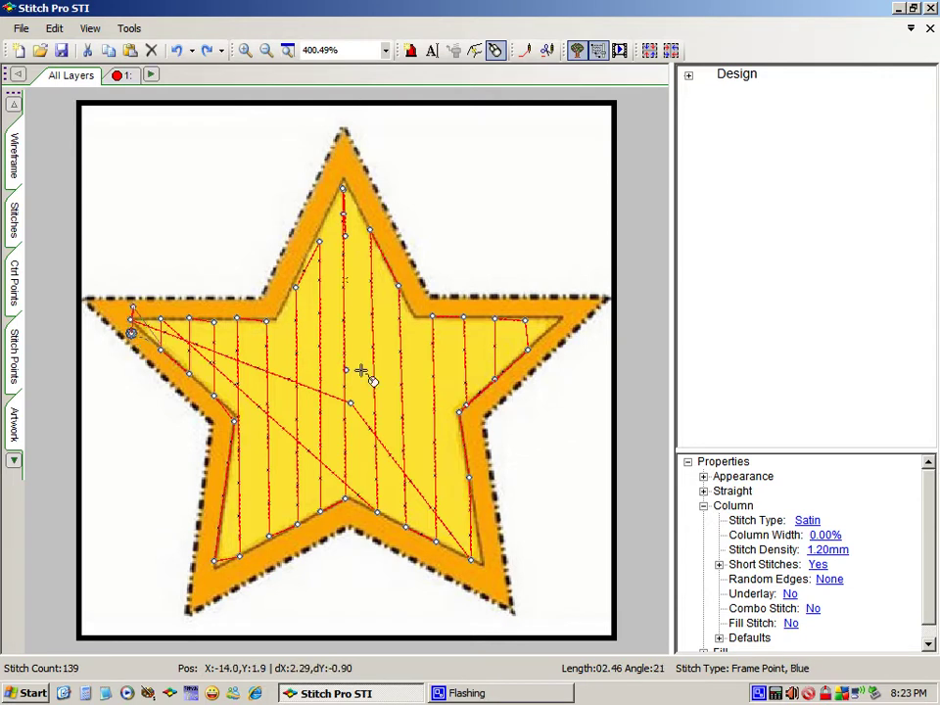
{"action": "left_click", "coordinate": [271, 337]}
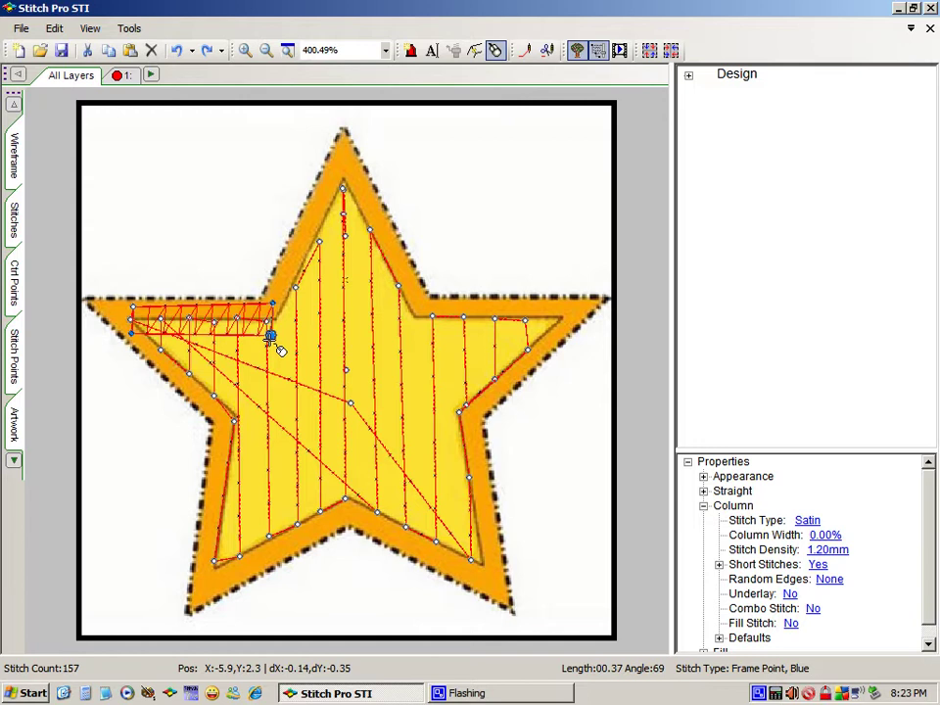
Travel to the right arm and lay a four-corner satin column across it, reaching 183 stitches
{"action": "left_click", "coordinate": [413, 321]}
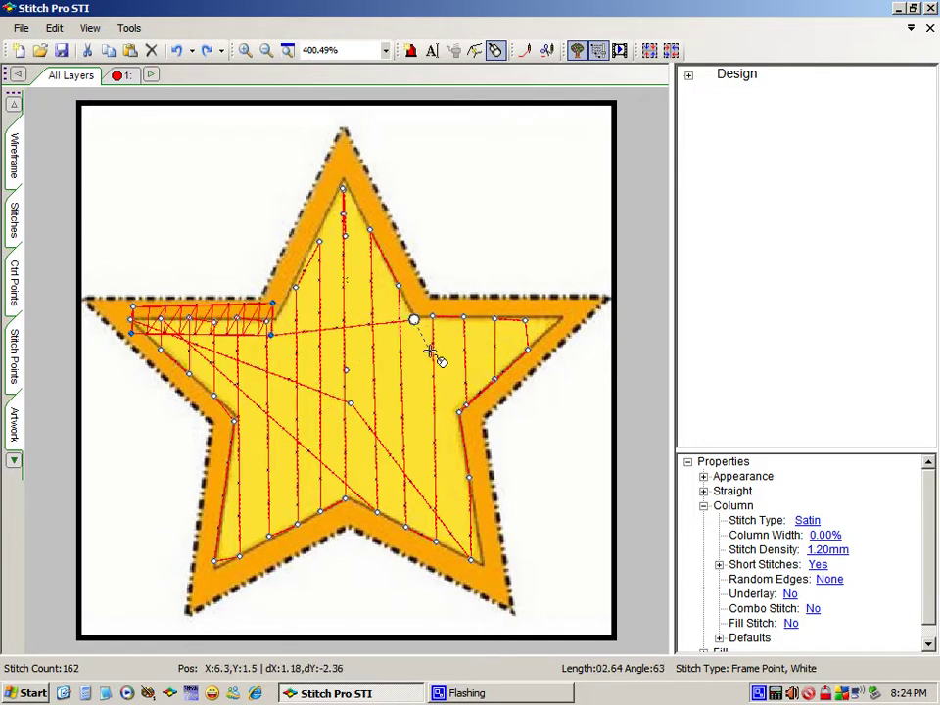
{"action": "left_click", "coordinate": [413, 300]}
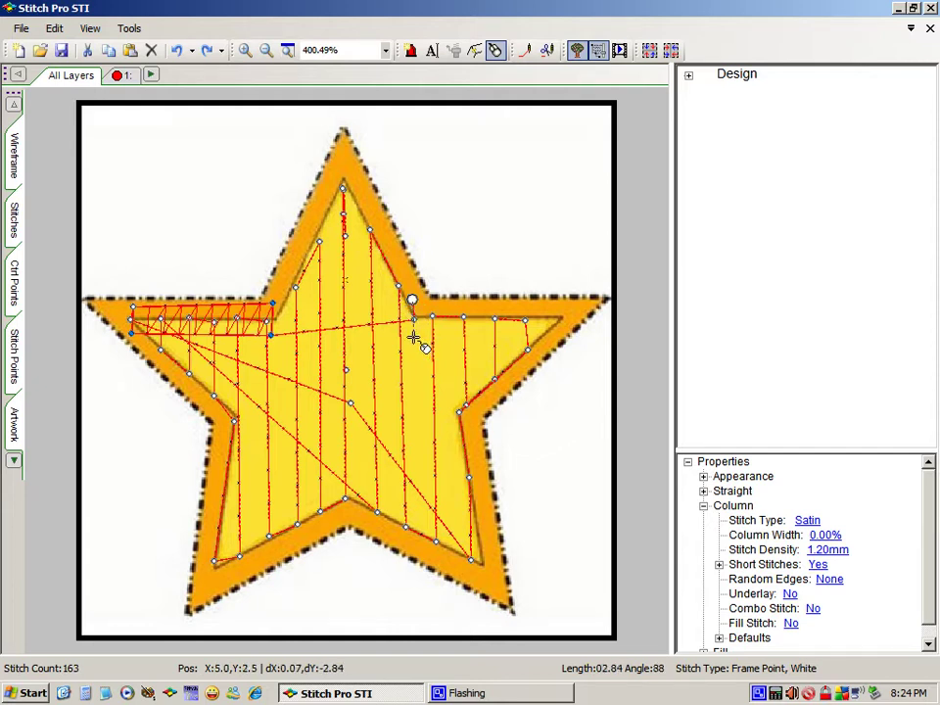
{"action": "left_click", "coordinate": [413, 336]}
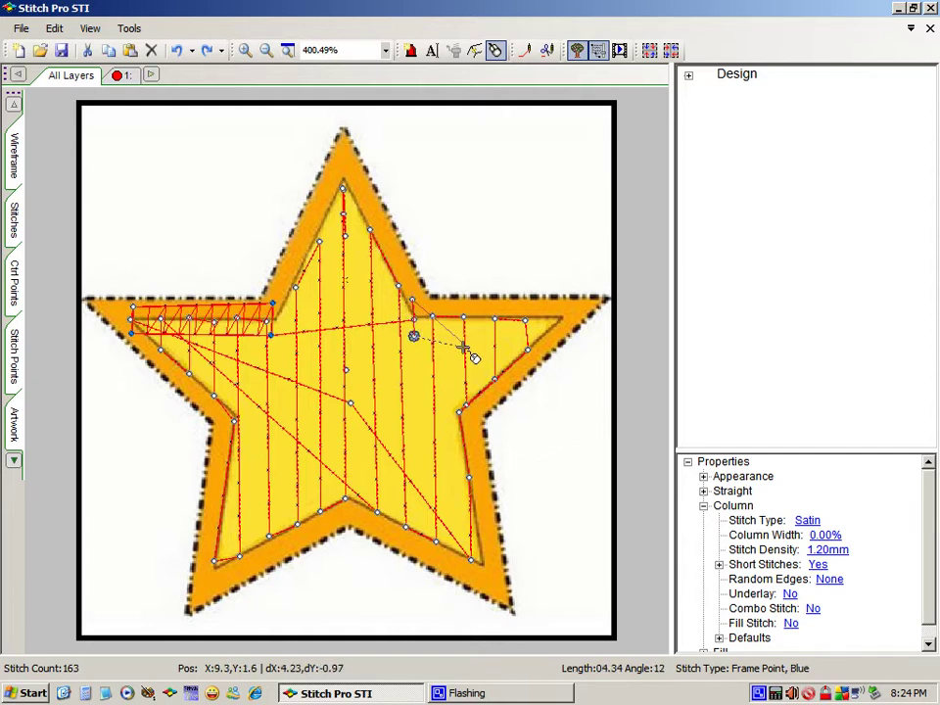
{"action": "left_click", "coordinate": [558, 305]}
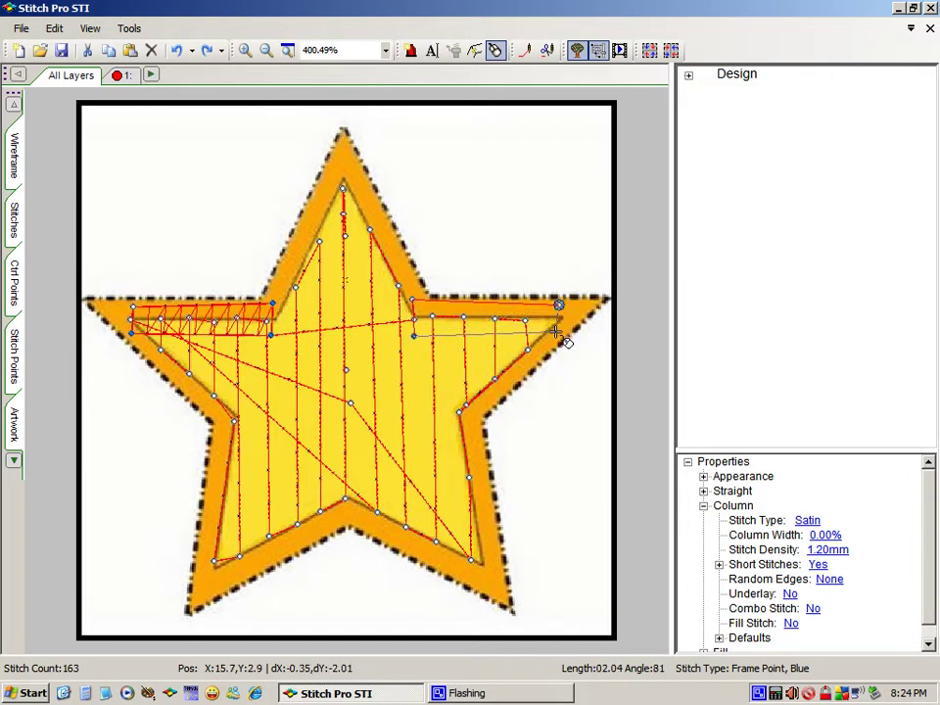
{"action": "left_click", "coordinate": [559, 333]}
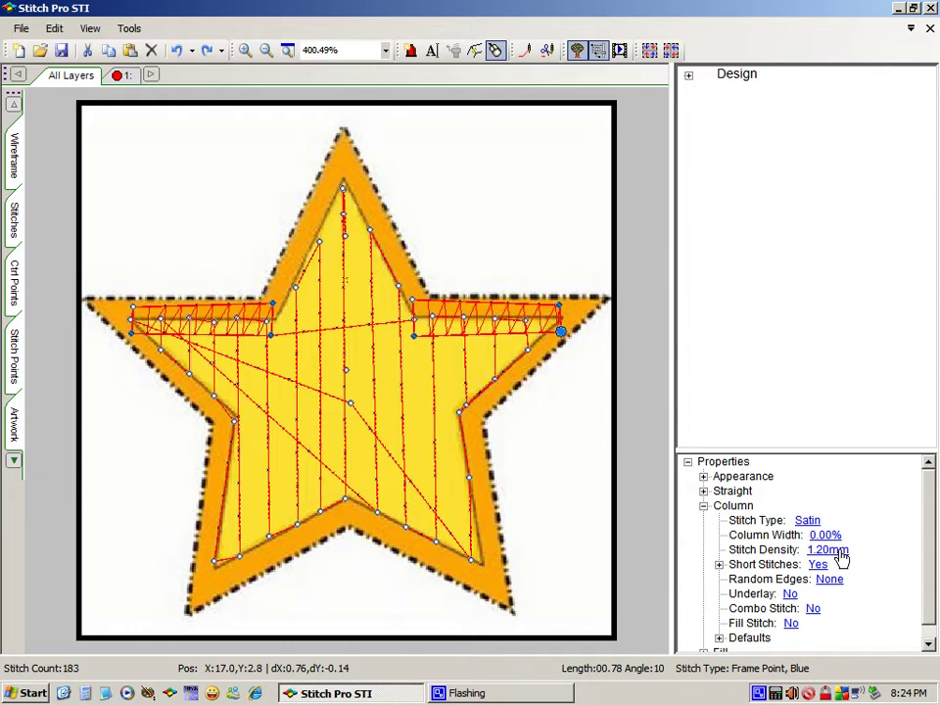
Run a travel stitch from the right arm through the centre to just below the top point
{"action": "left_click", "coordinate": [351, 383]}
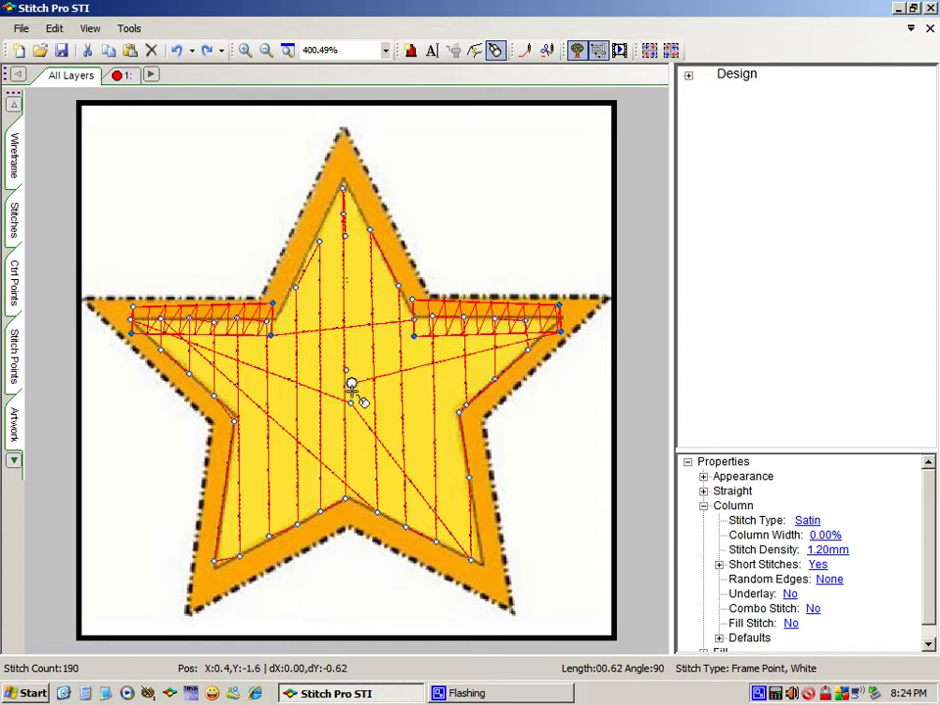
{"action": "left_click", "coordinate": [344, 200]}
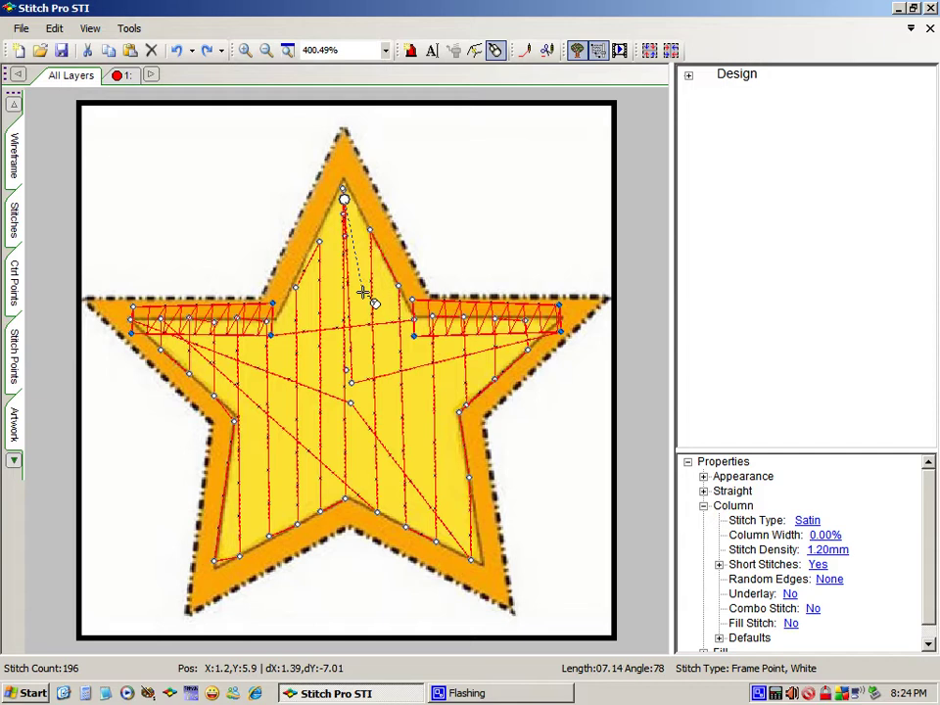
Zoom in on the top tip and place a stitch point on its left border, toggling point type green then white
{"action": "left_click", "coordinate": [245, 51]}
{"action": "left_click_drag", "start_coordinate": [274, 93], "coordinate": [443, 248]}
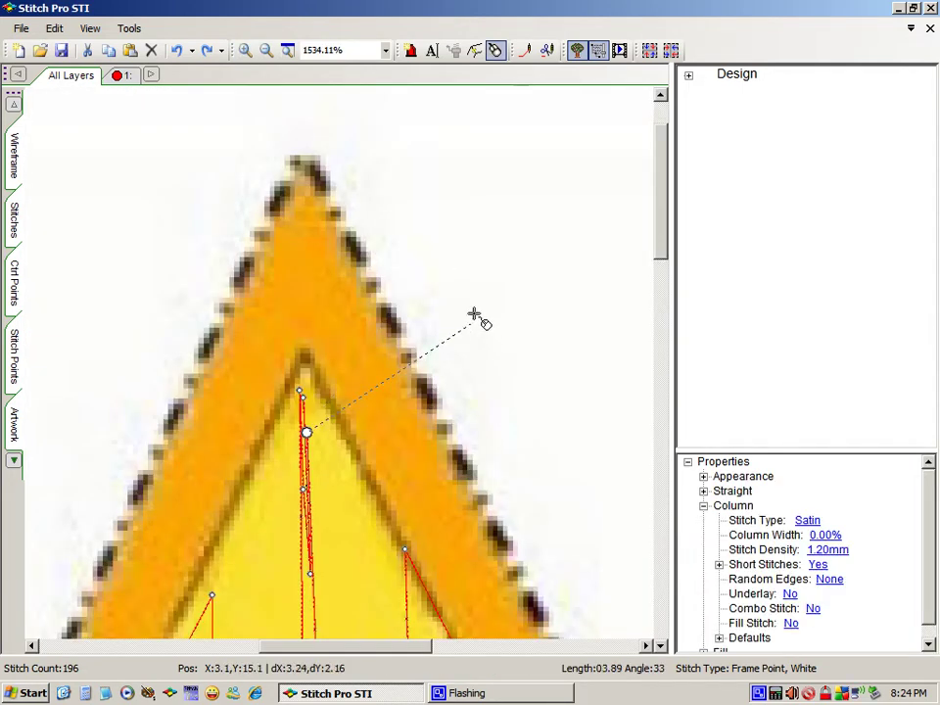
{"action": "left_click", "coordinate": [237, 348]}
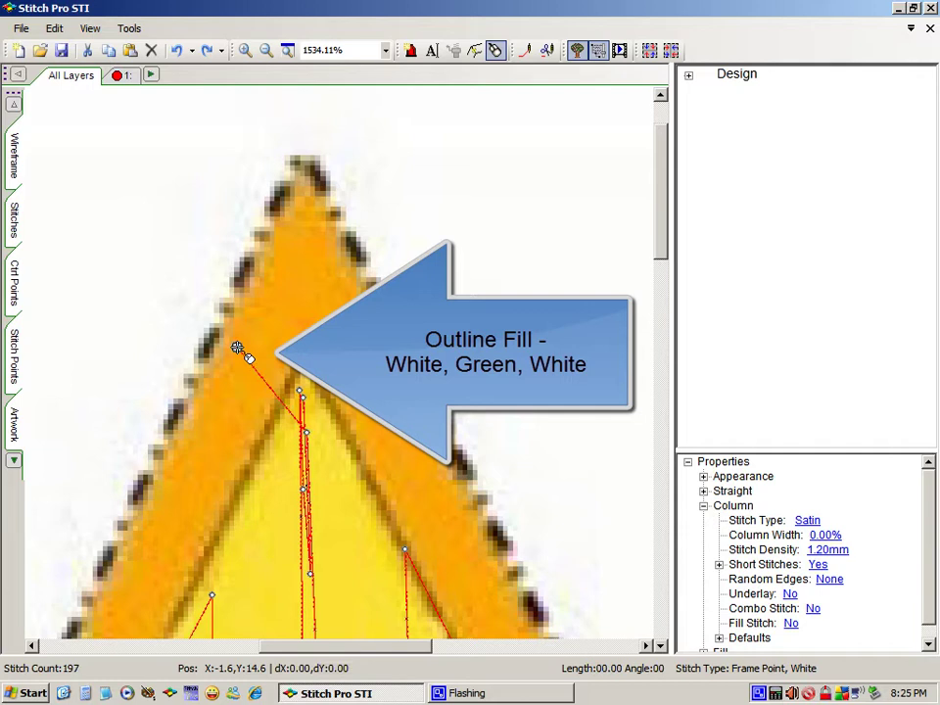
{"action": "key", "text": "2"}
{"action": "key", "text": "1"}
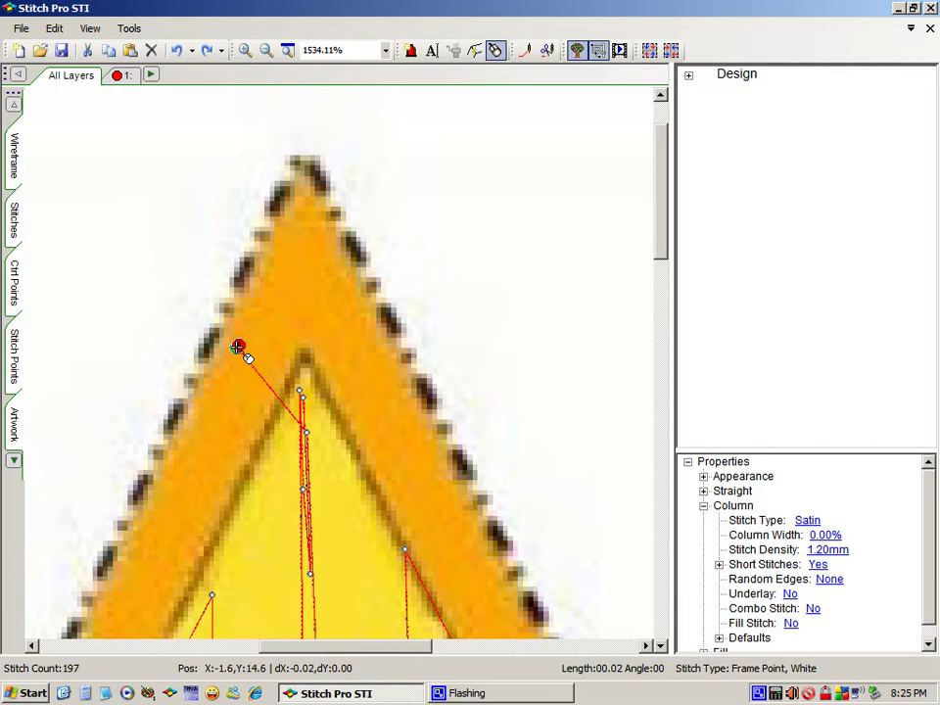
Measure the top point's border across the tip and along its right edge
{"action": "left_click_drag", "start_coordinate": [238, 348], "coordinate": [366, 347]}
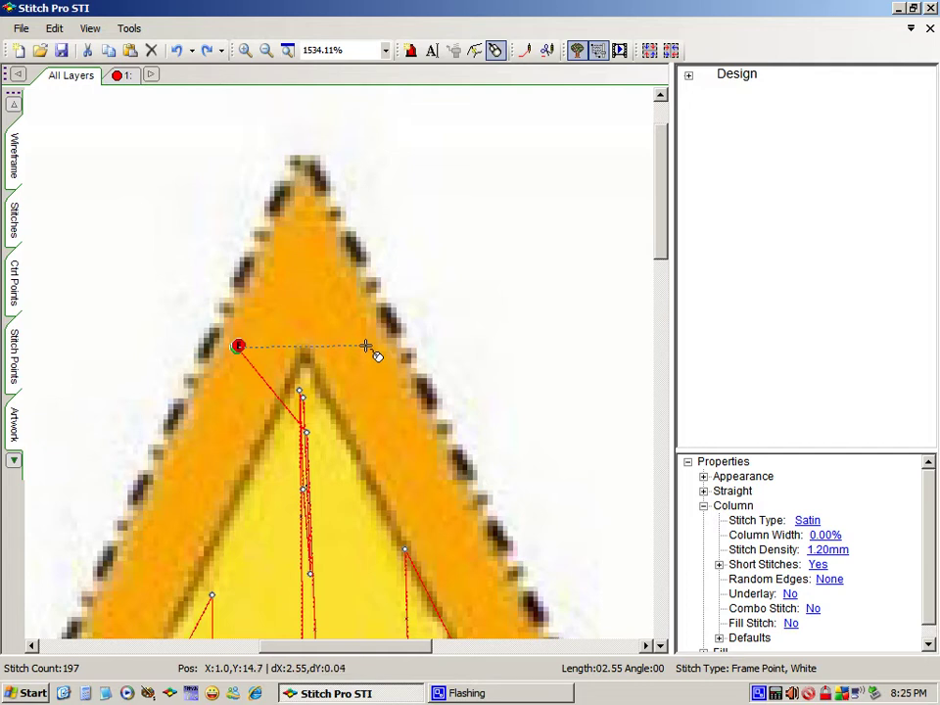
{"action": "left_click_drag", "start_coordinate": [367, 346], "coordinate": [405, 449]}
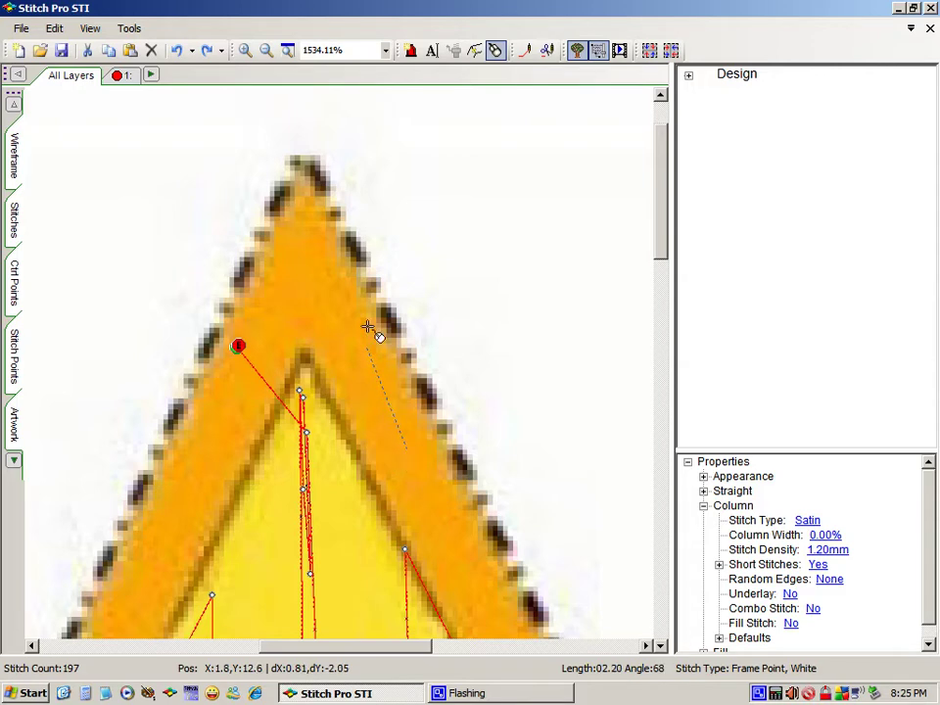
{"action": "scroll", "coordinate": [665, 338], "scroll_direction": "down", "scroll_amount": 3}
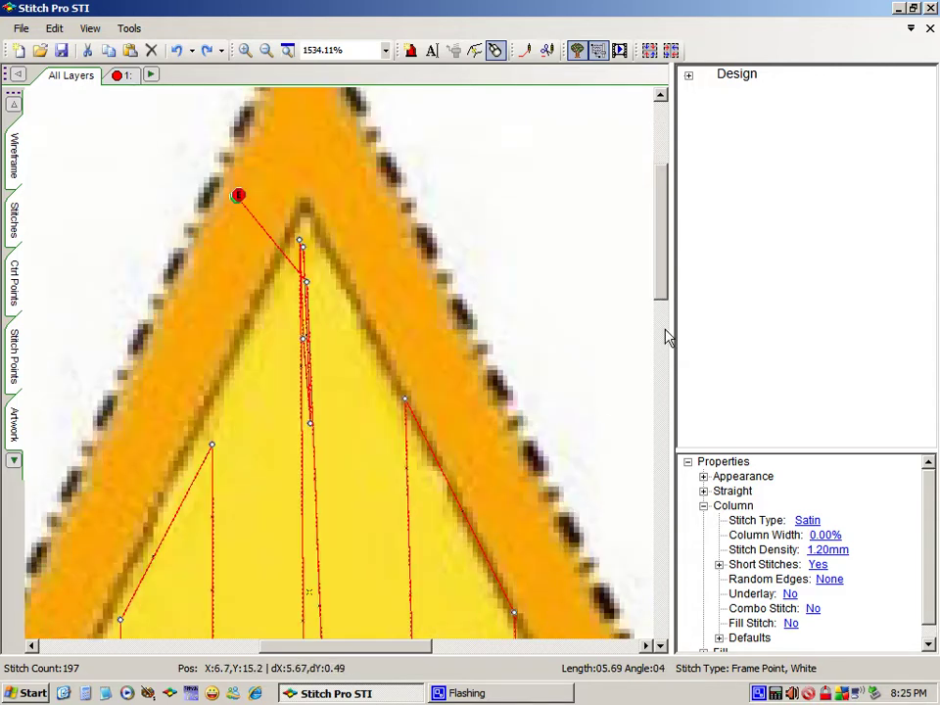
{"action": "scroll", "coordinate": [665, 338], "scroll_direction": "down", "scroll_amount": 10}
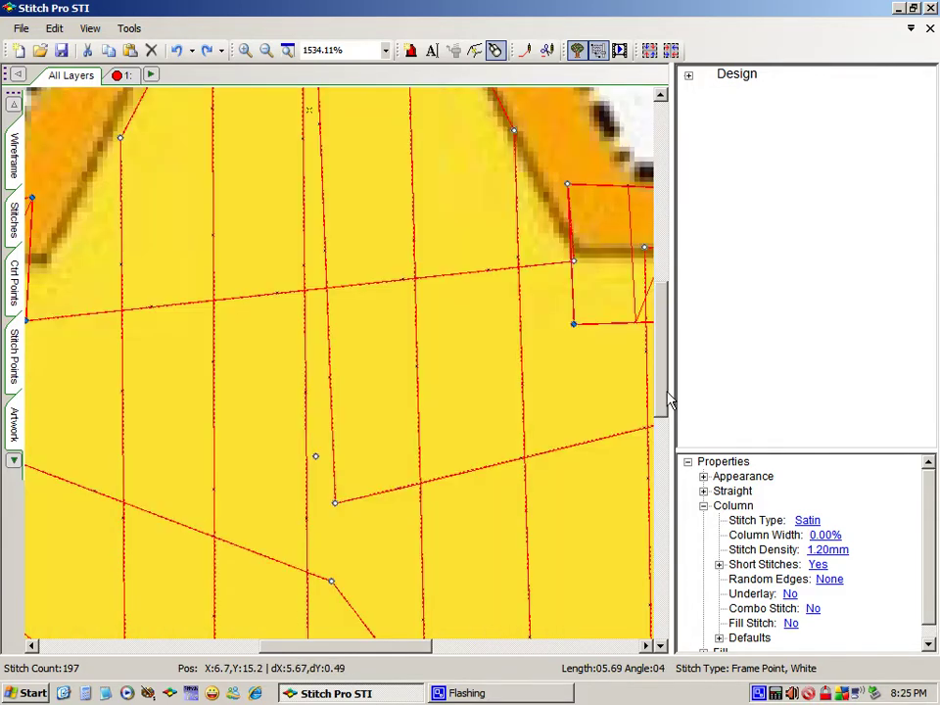
Place outline points along the border and satin-cover the inner corner below the right arm, reaching 353 stitches
{"action": "left_click", "coordinate": [439, 647]}
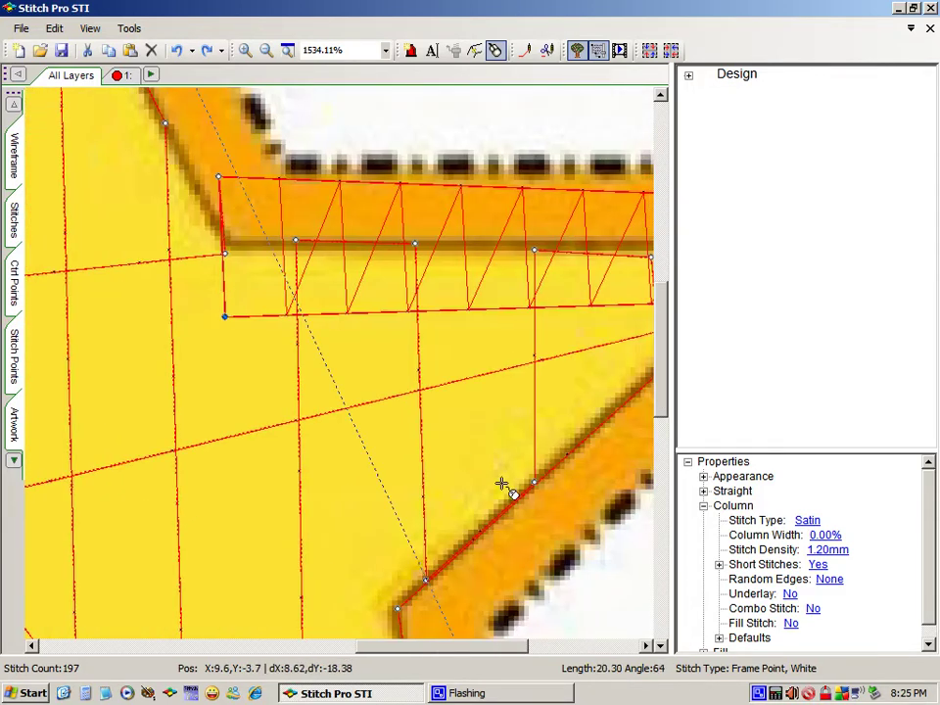
{"action": "left_click", "coordinate": [278, 212]}
{"action": "left_click_drag", "start_coordinate": [495, 648], "coordinate": [544, 653]}
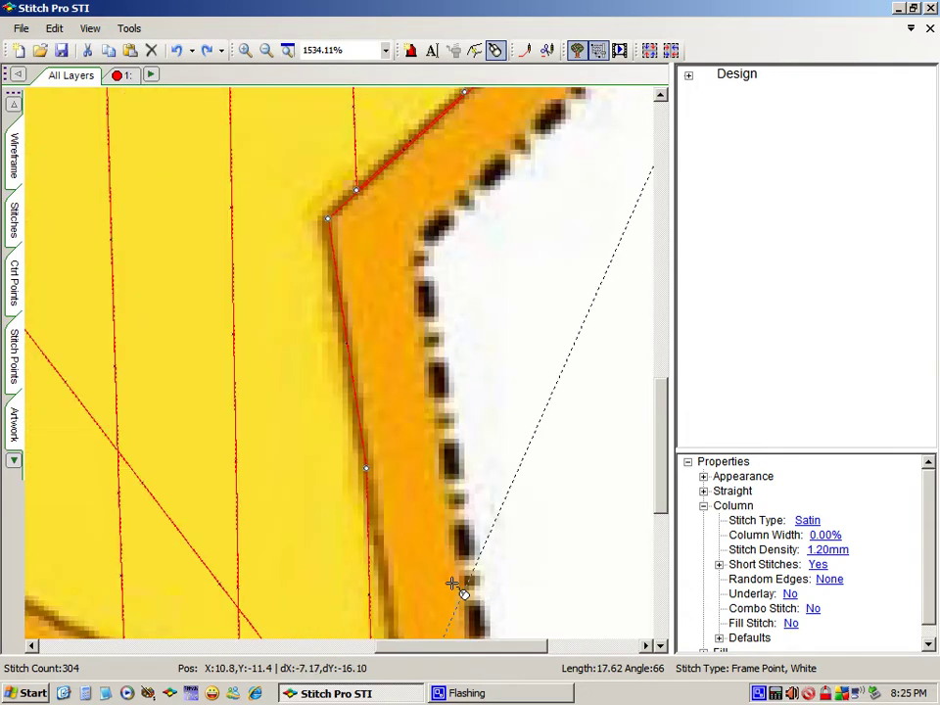
{"action": "left_click", "coordinate": [392, 234]}
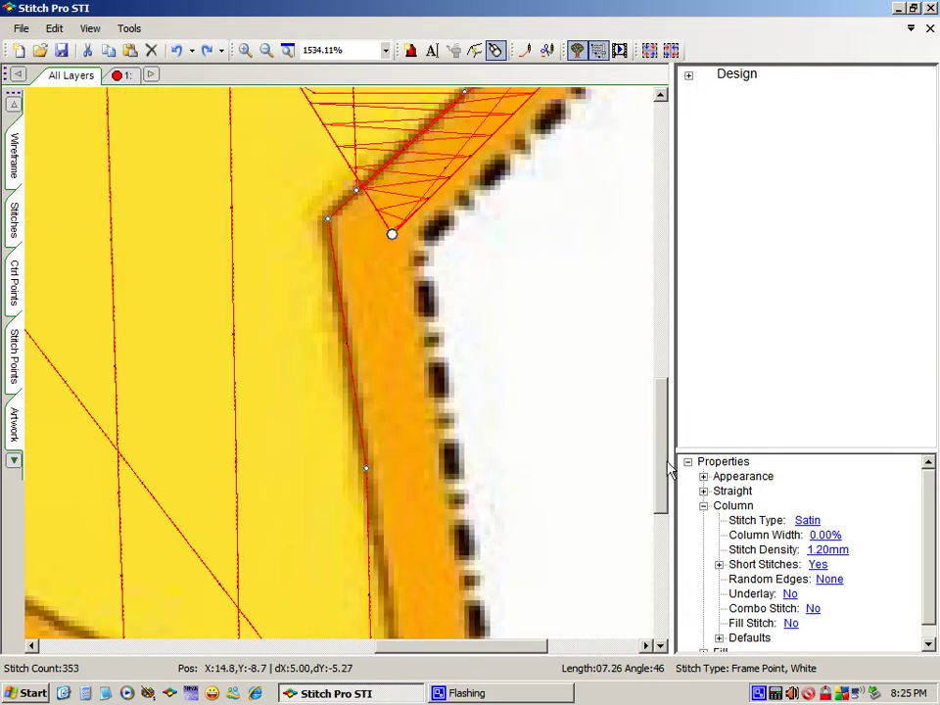
{"action": "left_click_drag", "start_coordinate": [661, 464], "coordinate": [663, 562]}
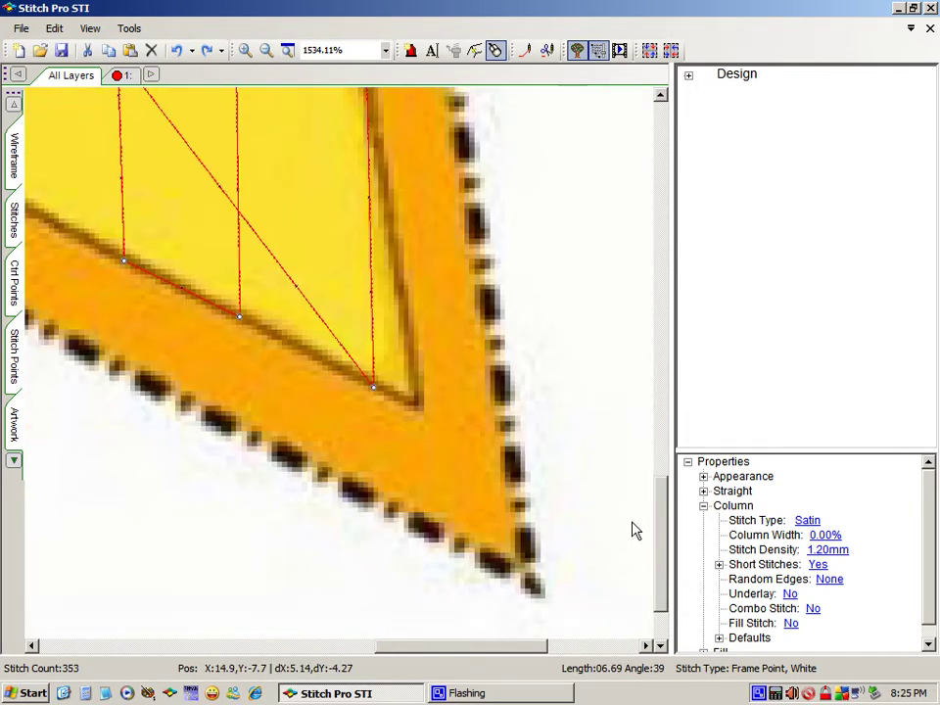
Add satin column points along the lower-right arm, around the lower-right point and notch, into the lower-left point
{"action": "left_click", "coordinate": [477, 405]}
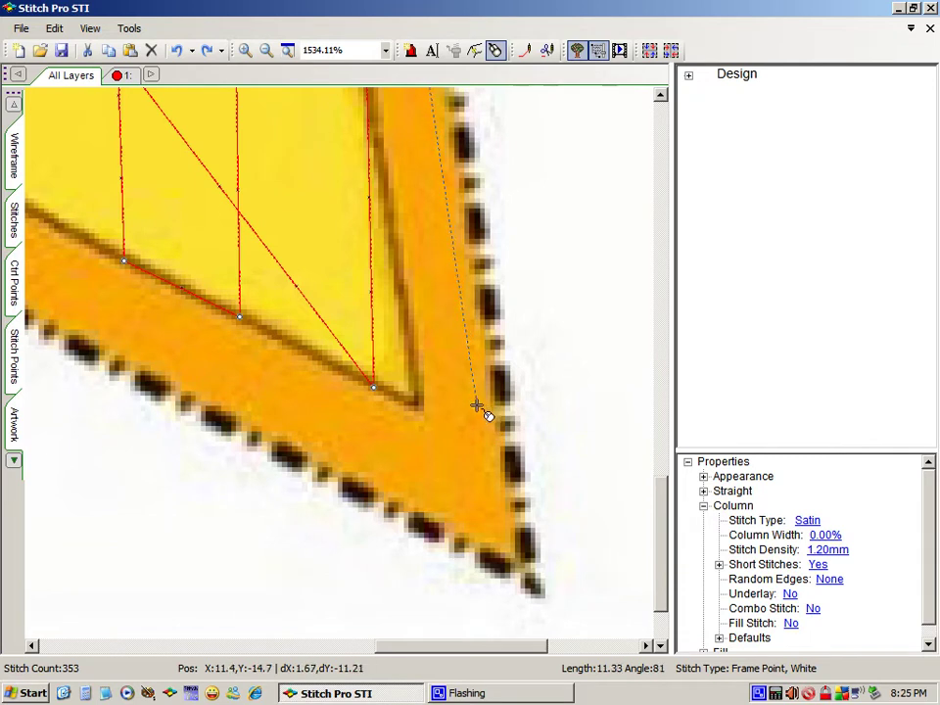
{"action": "left_click", "coordinate": [319, 410]}
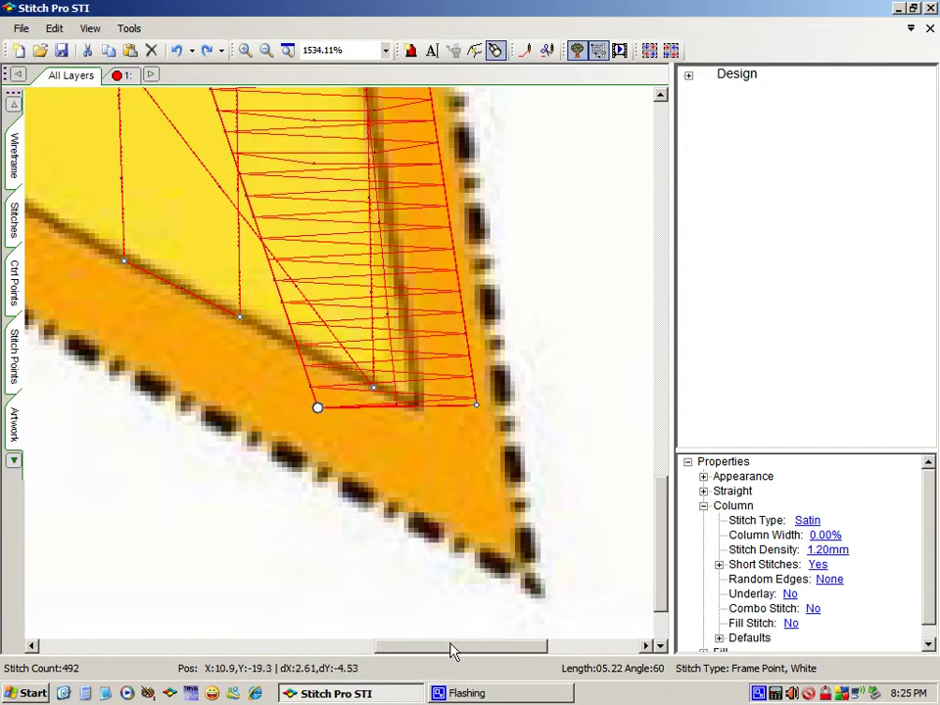
{"action": "left_click_drag", "start_coordinate": [453, 650], "coordinate": [357, 625]}
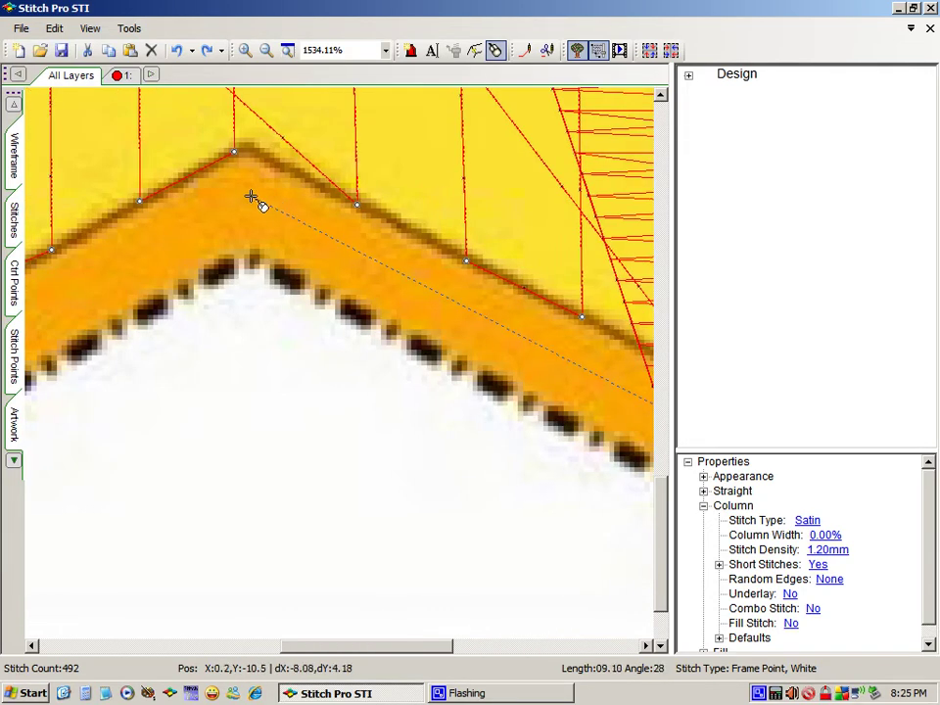
{"action": "left_click", "coordinate": [248, 197]}
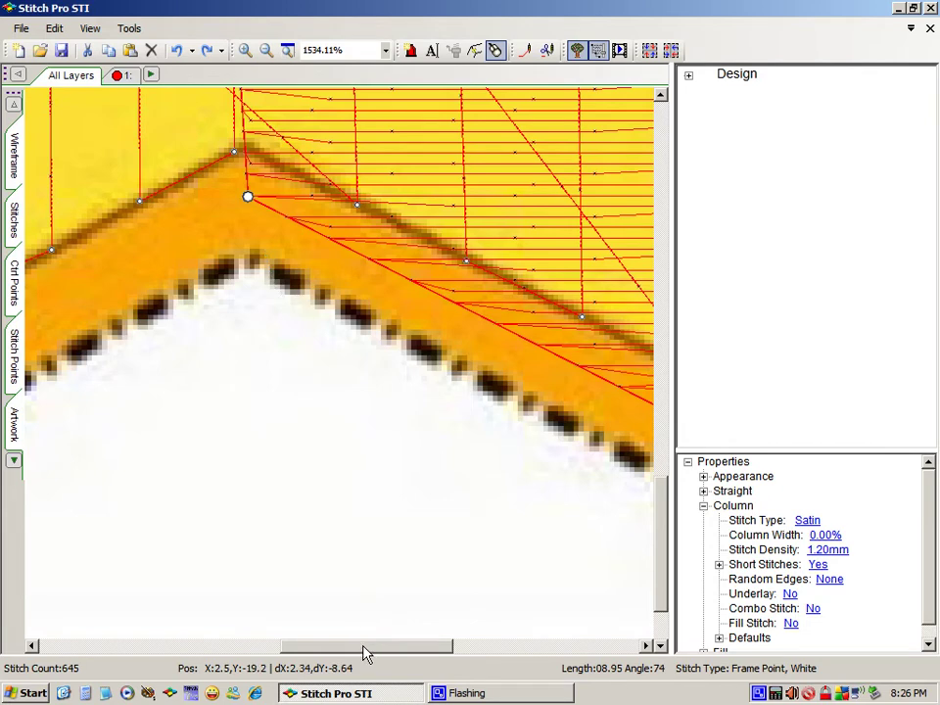
{"action": "left_click_drag", "start_coordinate": [364, 647], "coordinate": [231, 640]}
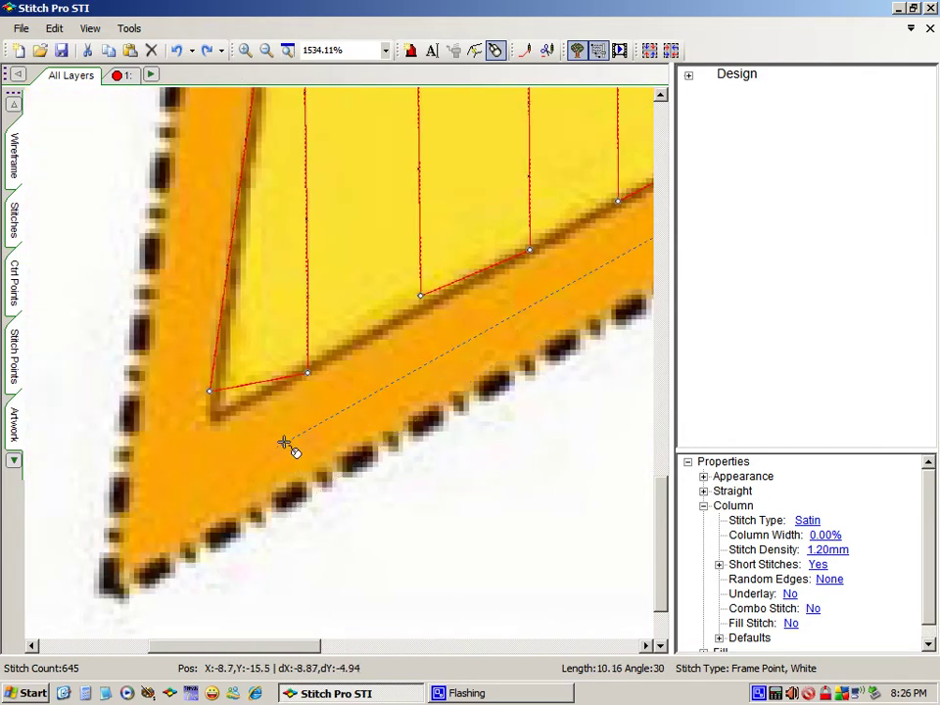
{"action": "left_click", "coordinate": [315, 426]}
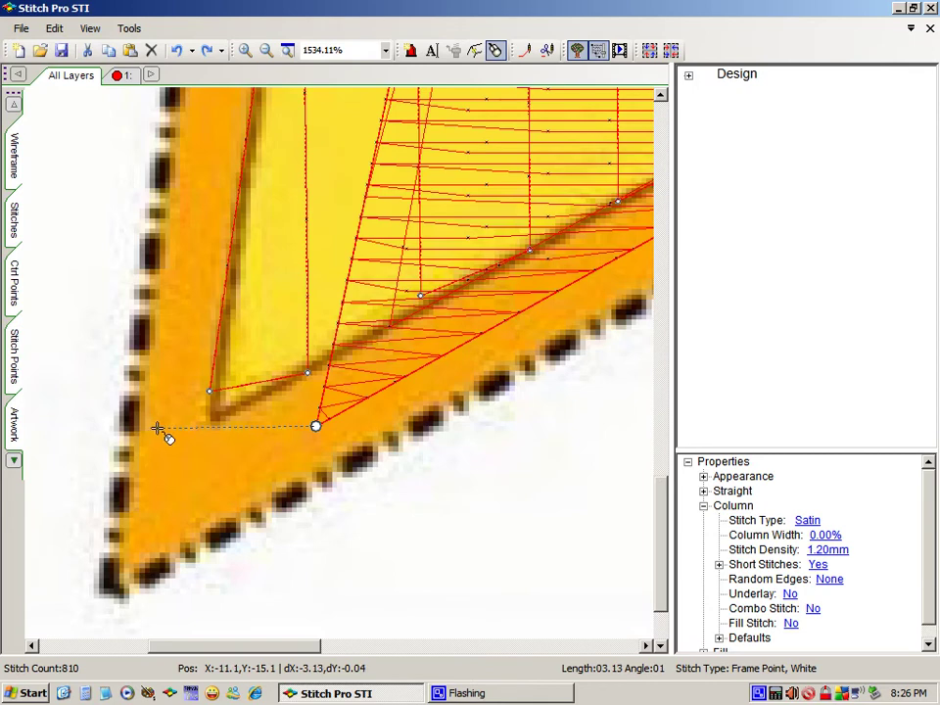
{"action": "left_click", "coordinate": [157, 429]}
Continue column points through the left inner corner, upper-left edge and left arm corner, reaching 986 stitches
{"action": "left_click_drag", "start_coordinate": [663, 525], "coordinate": [672, 364]}
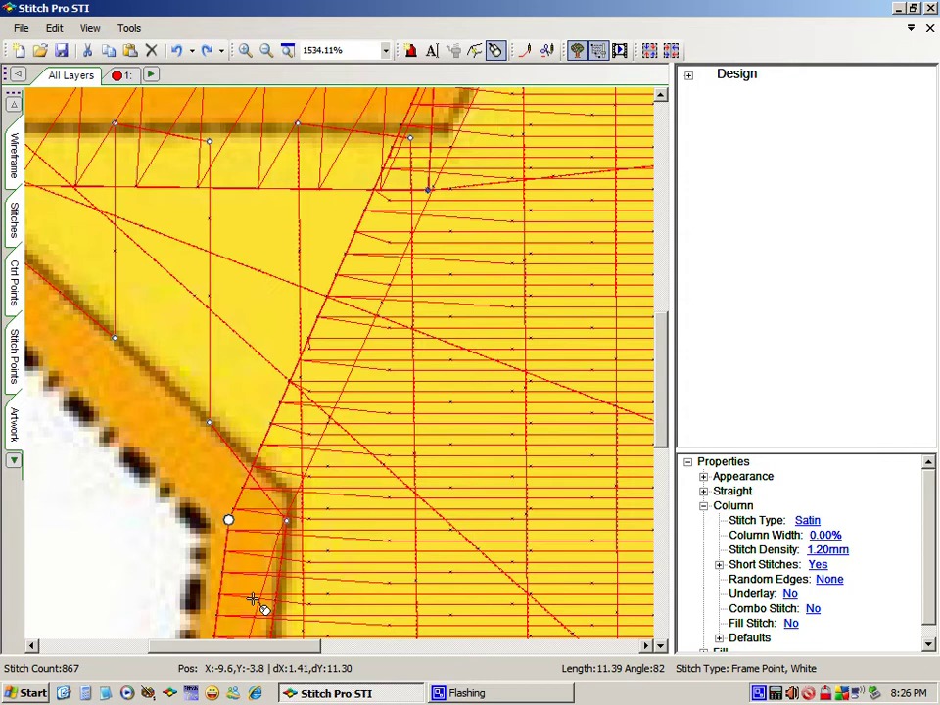
{"action": "left_click", "coordinate": [255, 617]}
{"action": "left_click_drag", "start_coordinate": [248, 642], "coordinate": [115, 609]}
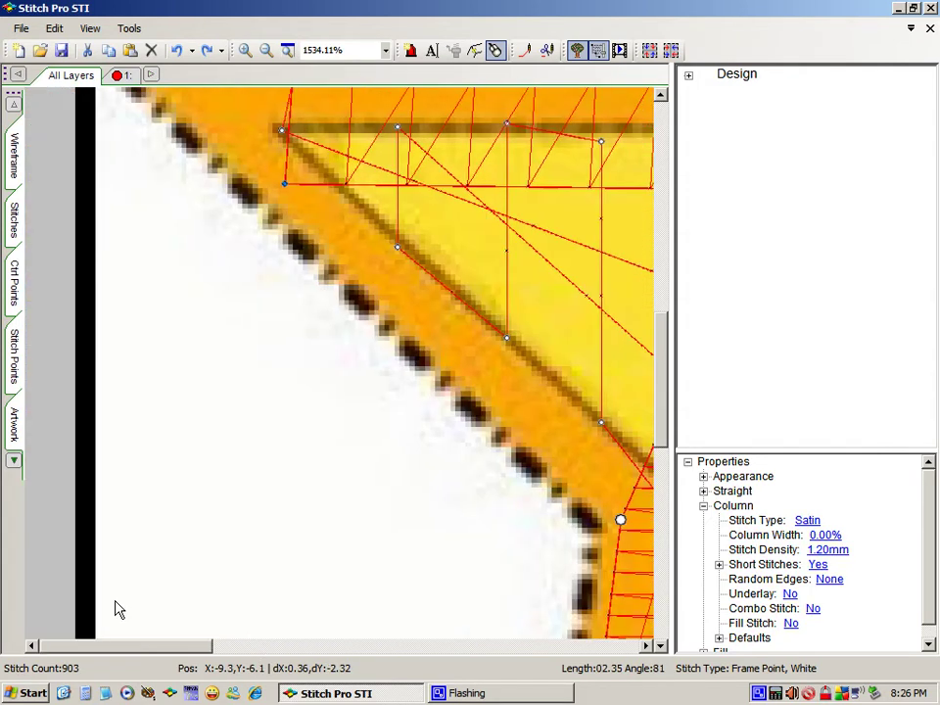
{"action": "left_click", "coordinate": [248, 163]}
{"action": "left_click_drag", "start_coordinate": [153, 648], "coordinate": [336, 654]}
{"action": "left_click_drag", "start_coordinate": [661, 384], "coordinate": [665, 313]}
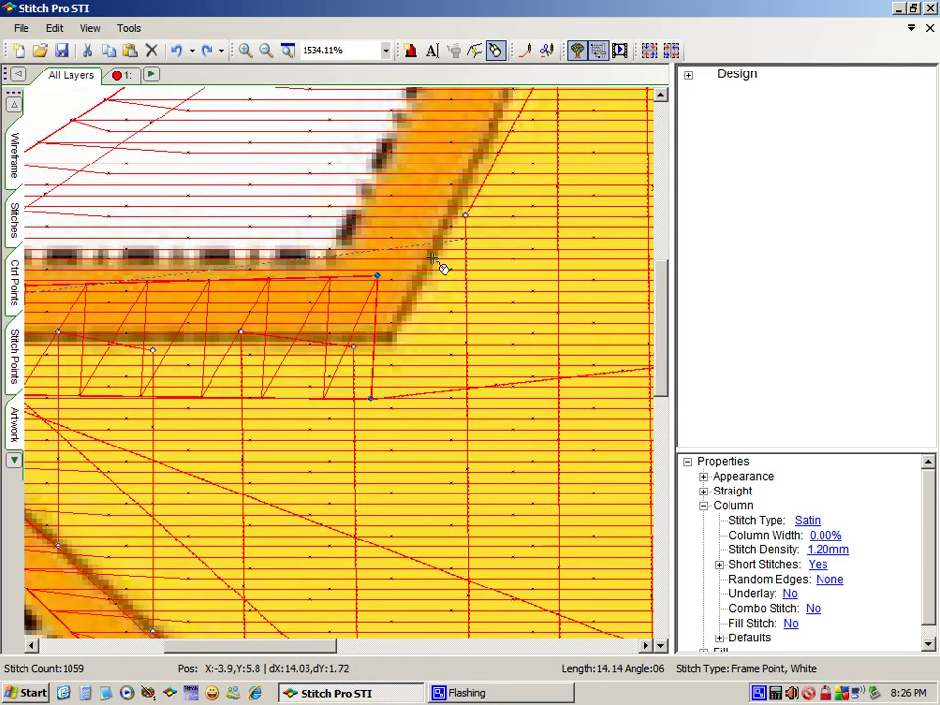
{"action": "left_click", "coordinate": [333, 322]}
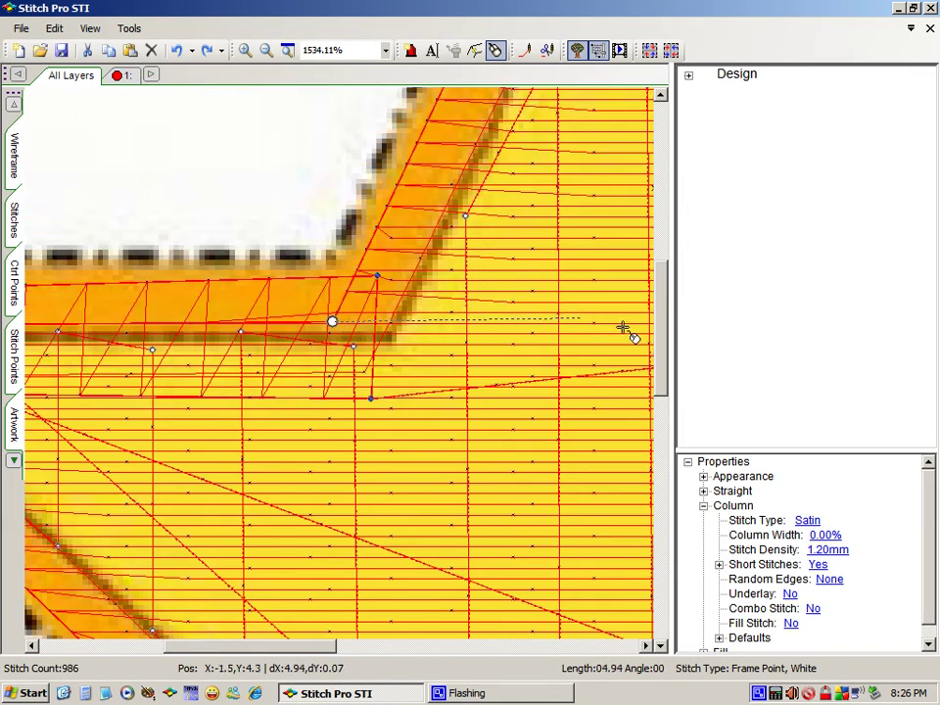
{"action": "left_click_drag", "start_coordinate": [657, 332], "coordinate": [683, 240]}
Move the top start point and place three points straight across the tip, leaving 938 stitches
{"action": "scroll", "coordinate": [682, 240], "scroll_direction": "up", "scroll_amount": 2}
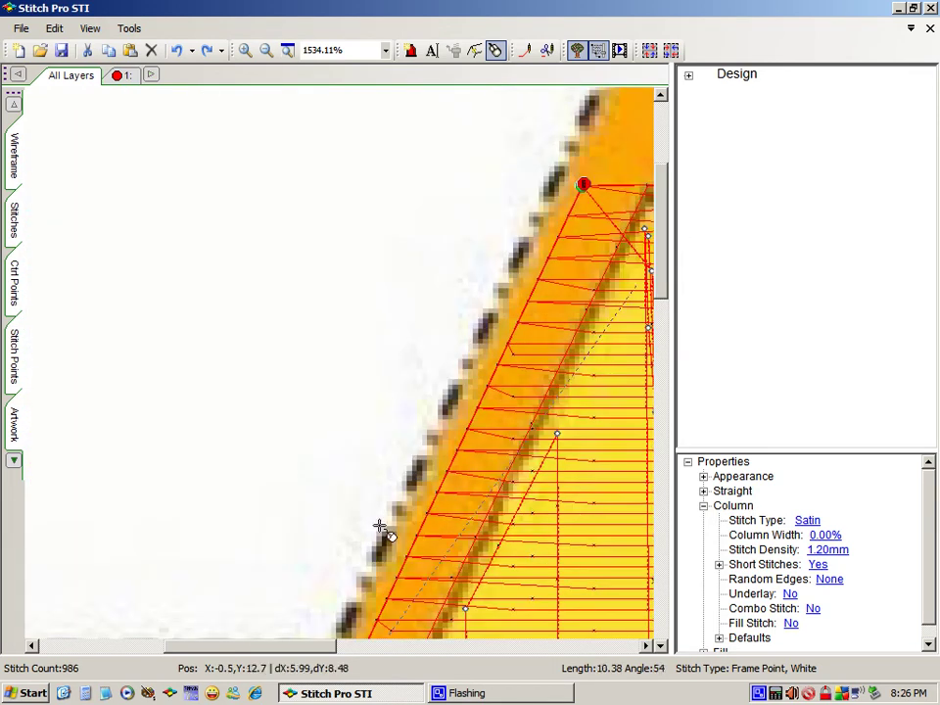
{"action": "left_click_drag", "start_coordinate": [300, 650], "coordinate": [392, 646]}
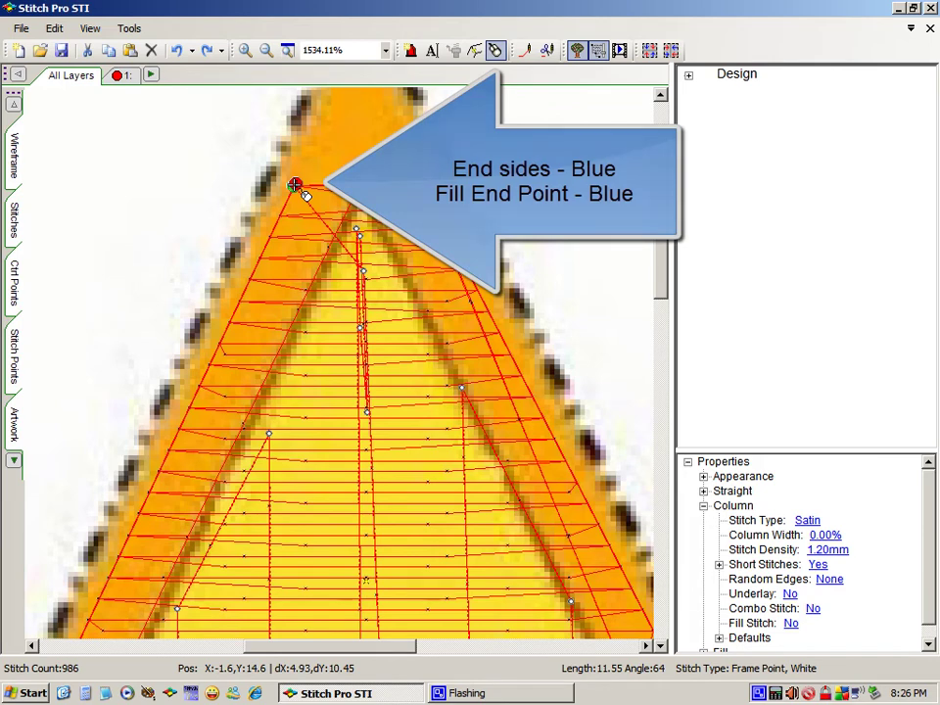
{"action": "left_click_drag", "start_coordinate": [295, 184], "coordinate": [423, 184]}
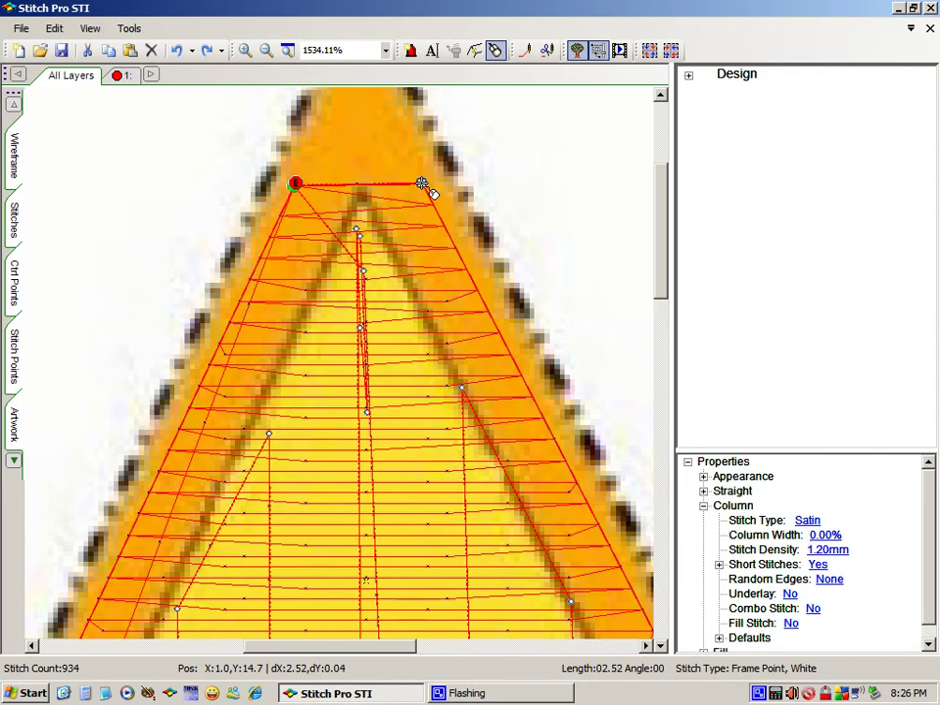
{"action": "left_click", "coordinate": [422, 185]}
{"action": "left_click", "coordinate": [362, 184]}
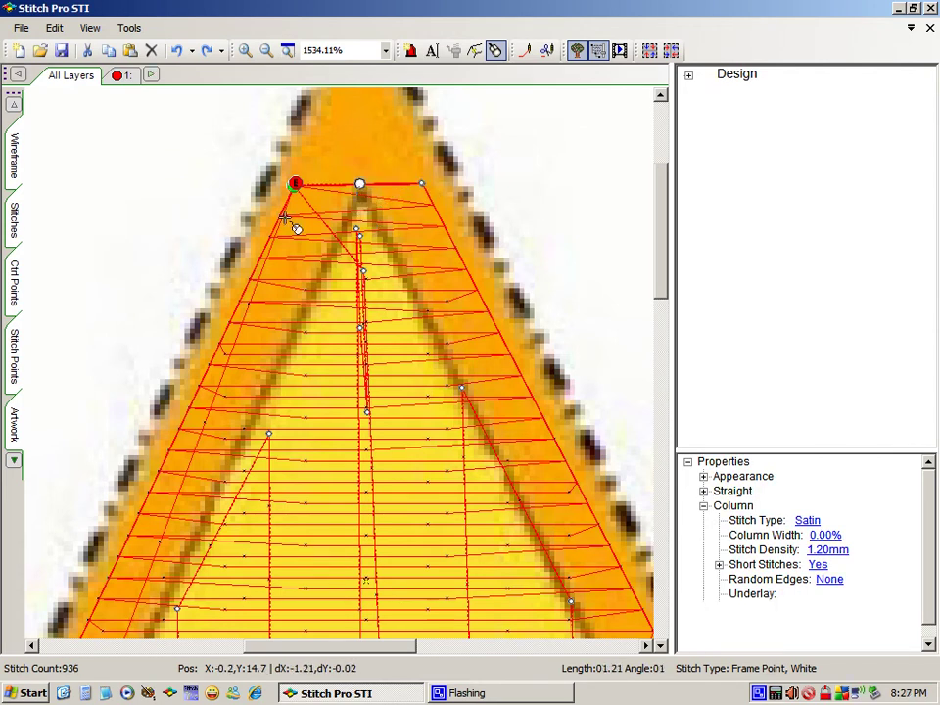
{"action": "left_click", "coordinate": [303, 219]}
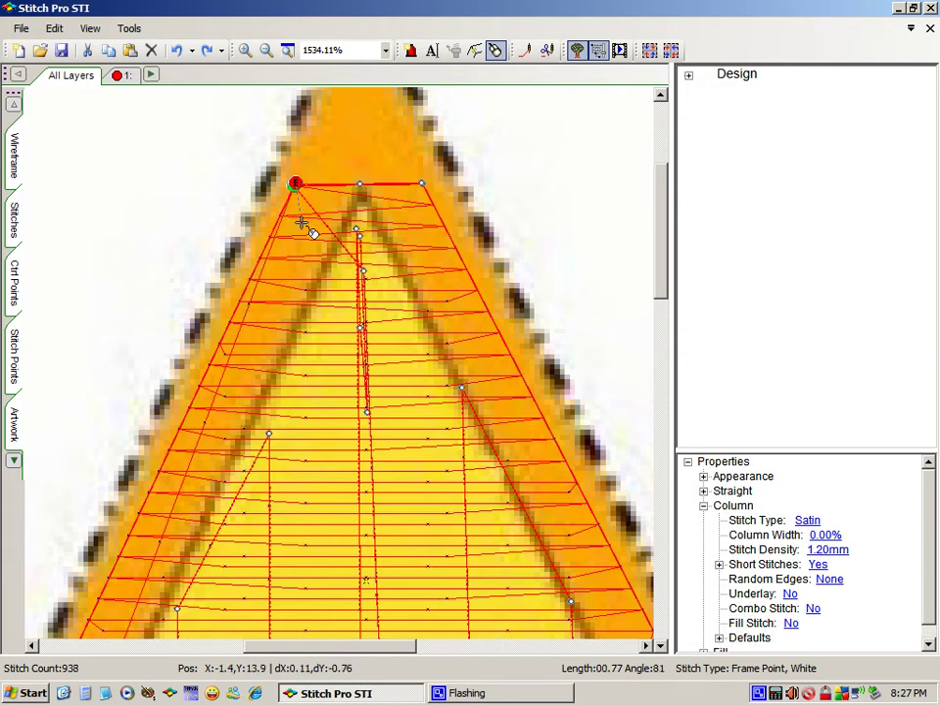
{"action": "left_click", "coordinate": [288, 51]}
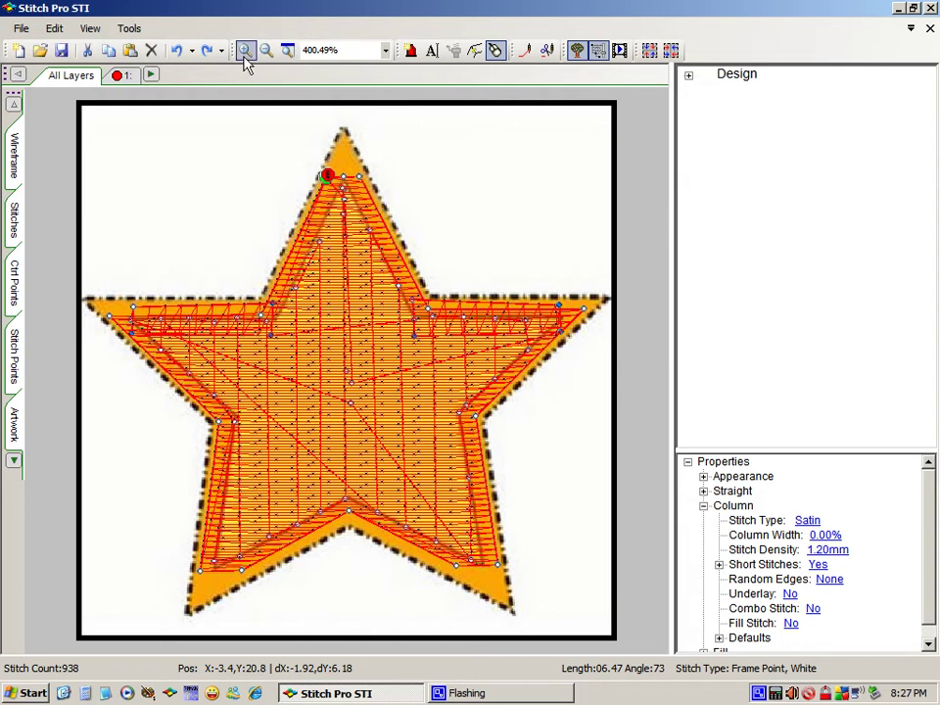
{"action": "left_click", "coordinate": [245, 57]}
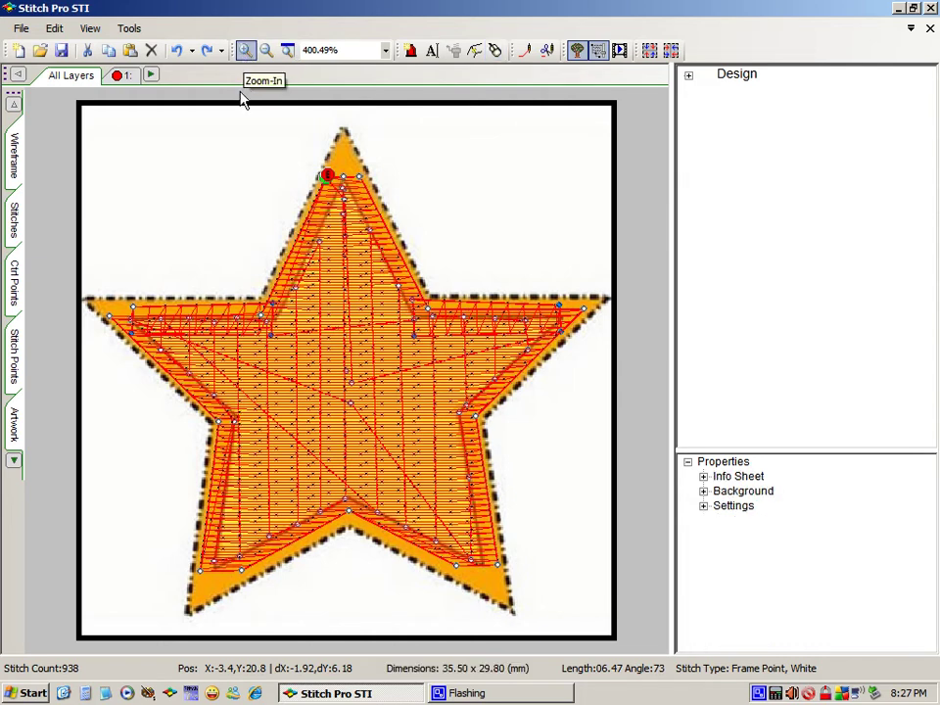
{"action": "left_click_drag", "start_coordinate": [290, 133], "coordinate": [461, 267]}
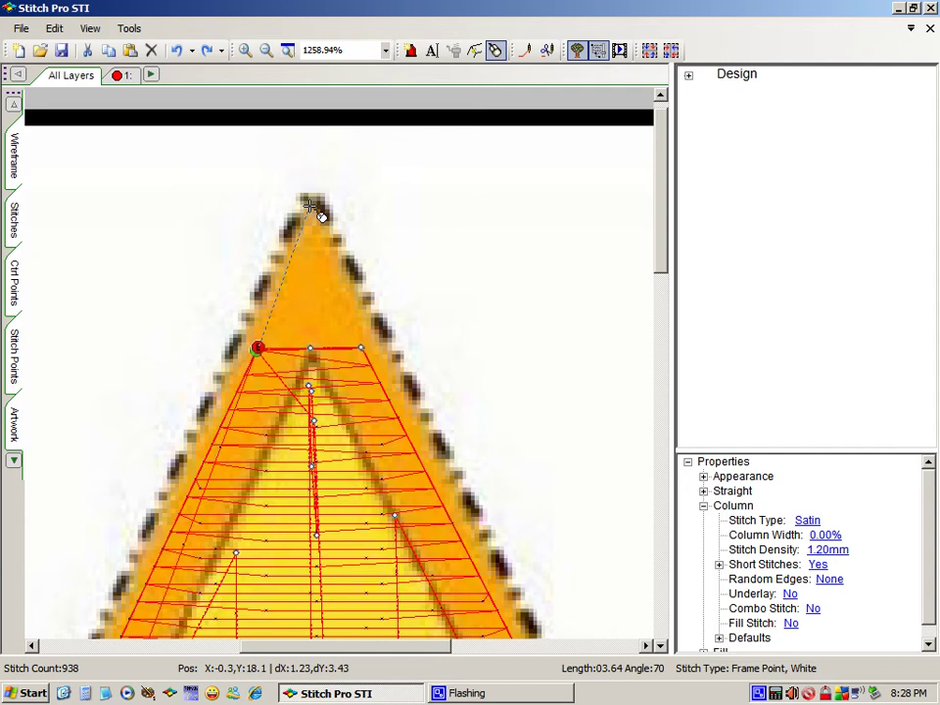
Zoom in on the star's right arm to inspect its stitching, then refit the whole star
{"action": "left_click", "coordinate": [288, 52]}
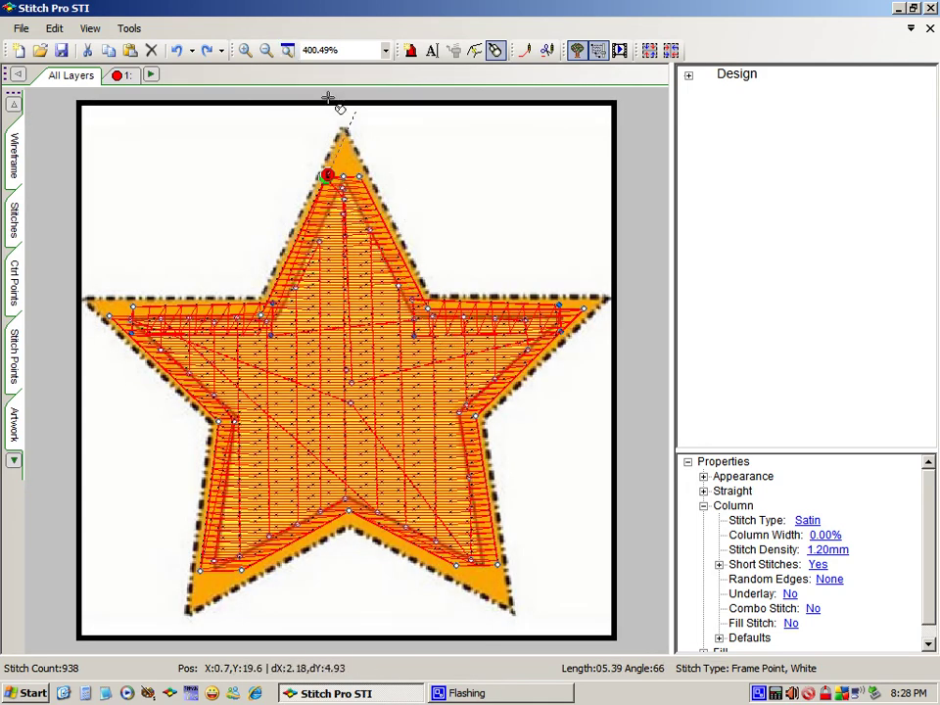
{"action": "left_click", "coordinate": [244, 50]}
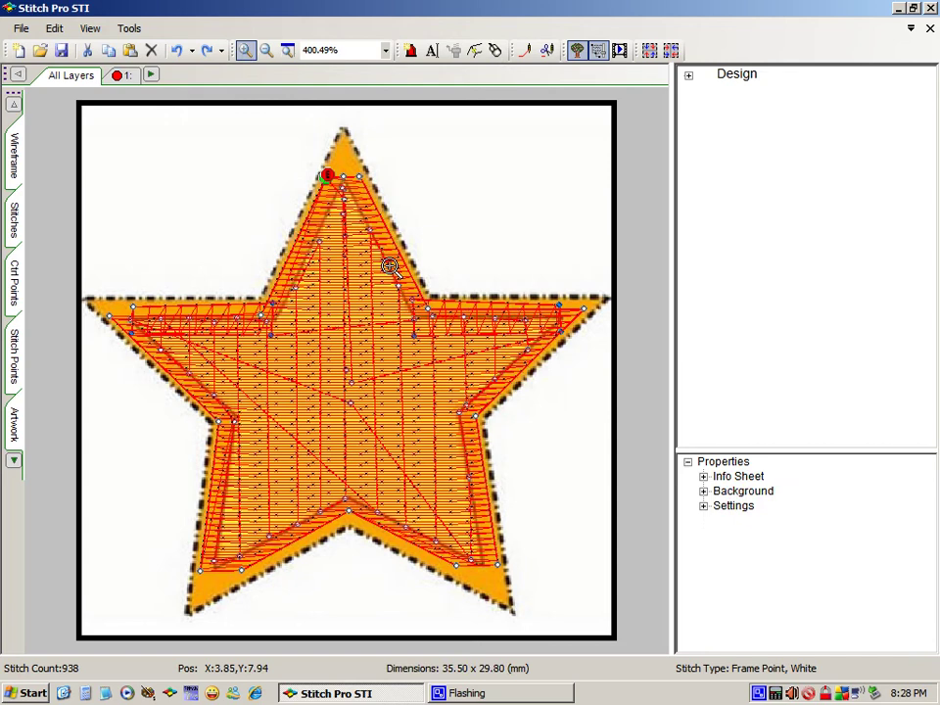
{"action": "left_click_drag", "start_coordinate": [362, 235], "coordinate": [625, 353]}
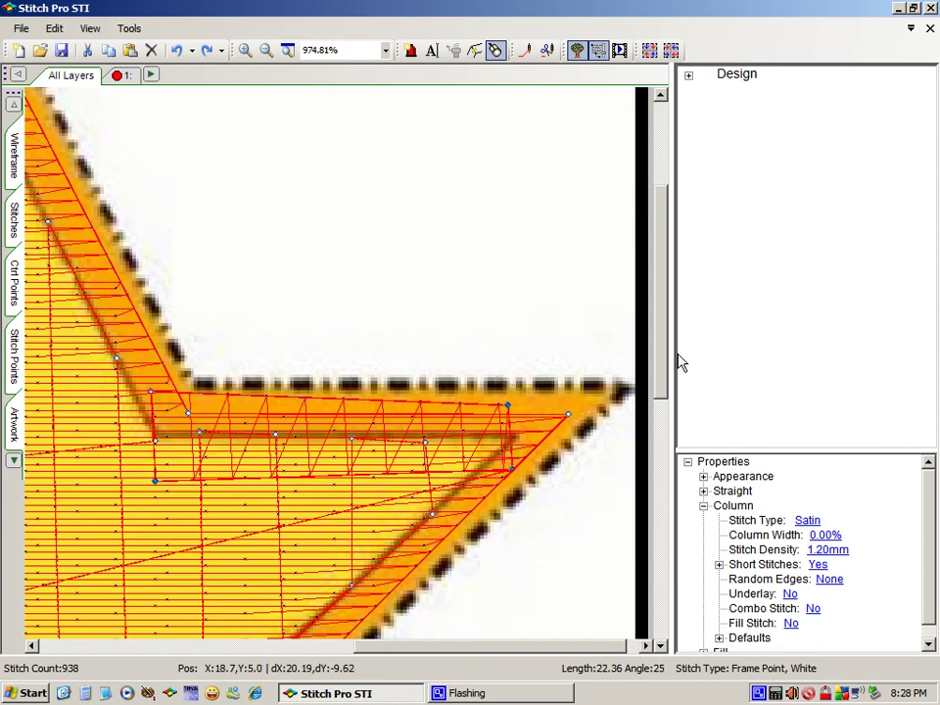
{"action": "left_click", "coordinate": [291, 52]}
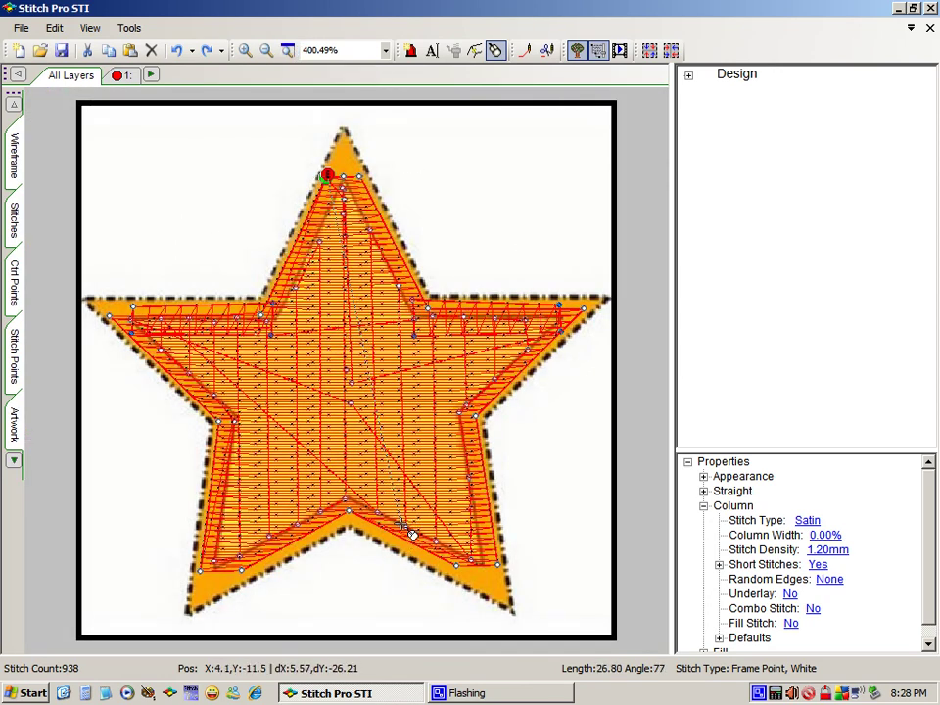
{"action": "left_click", "coordinate": [246, 50]}
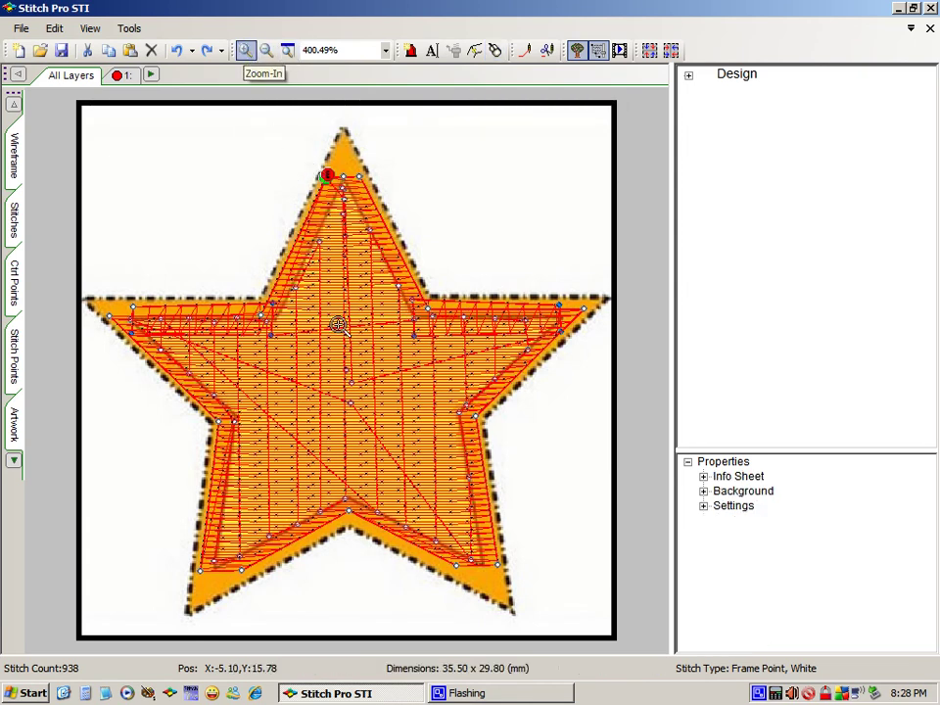
{"action": "left_click_drag", "start_coordinate": [353, 483], "coordinate": [554, 617]}
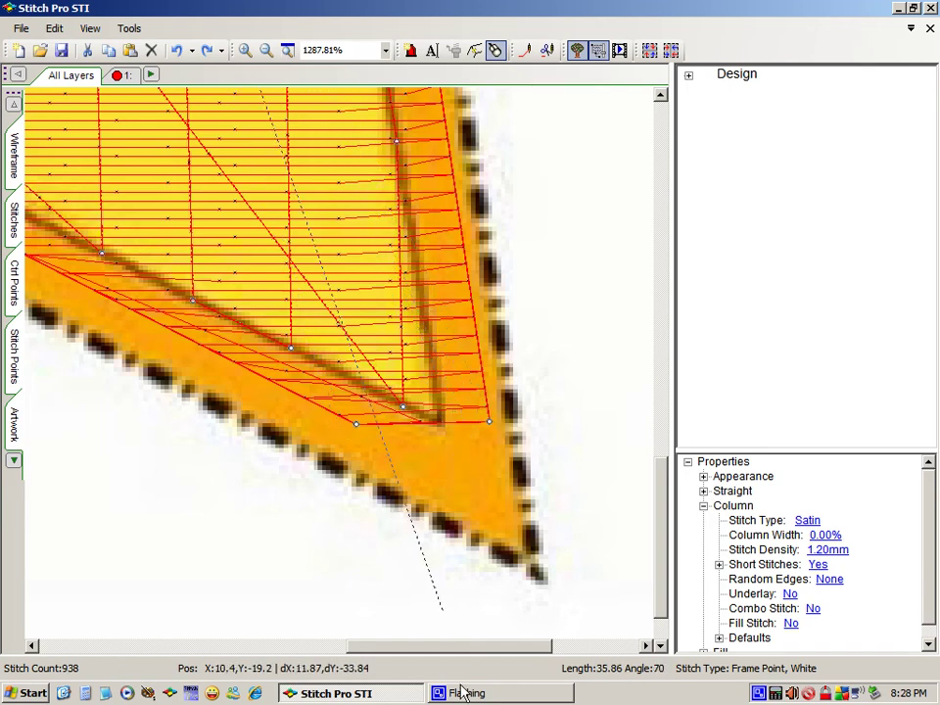
{"action": "left_click_drag", "start_coordinate": [468, 650], "coordinate": [241, 623]}
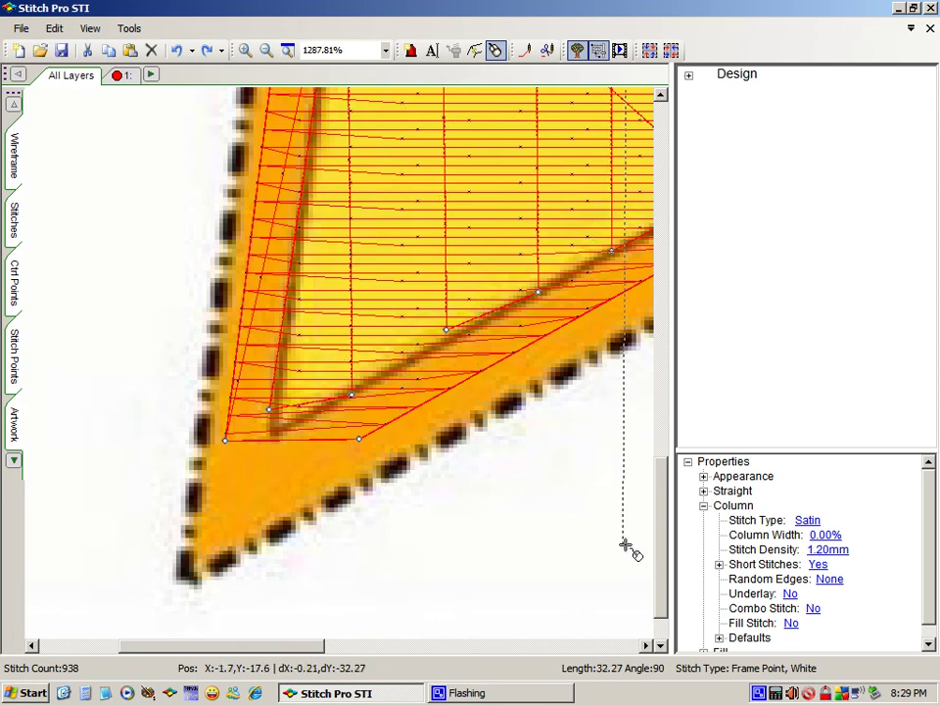
{"action": "left_click_drag", "start_coordinate": [664, 548], "coordinate": [658, 346]}
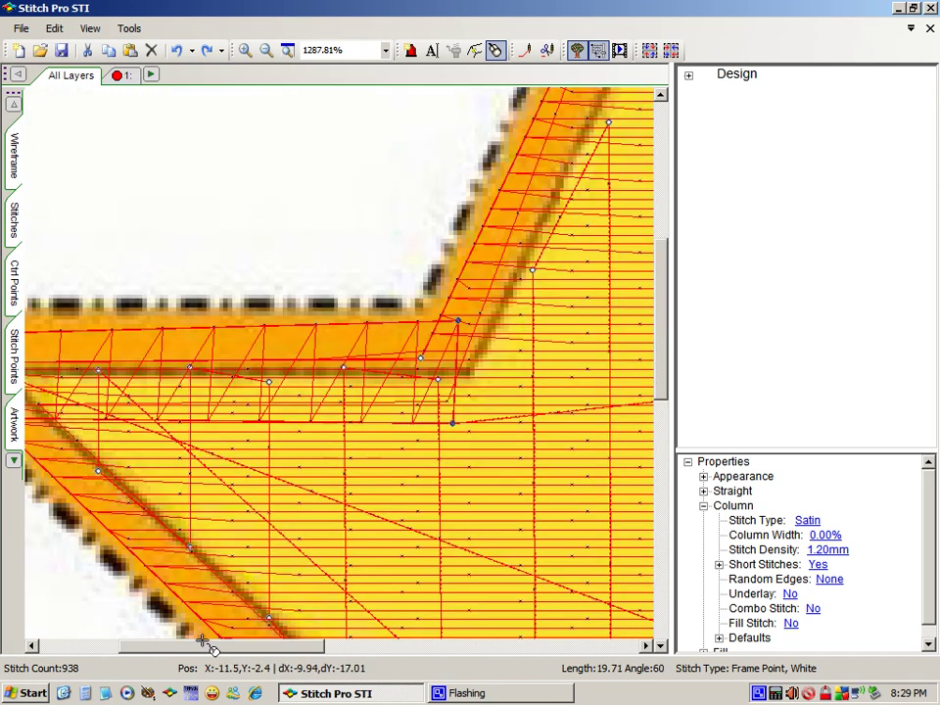
{"action": "left_click_drag", "start_coordinate": [203, 649], "coordinate": [160, 649]}
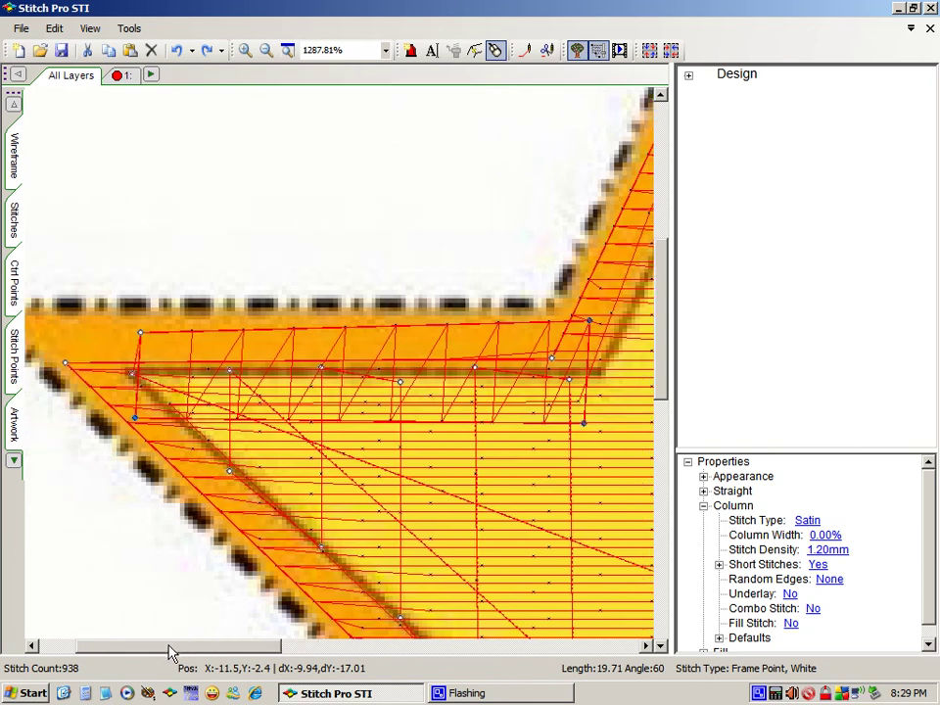
{"action": "left_click", "coordinate": [288, 52]}
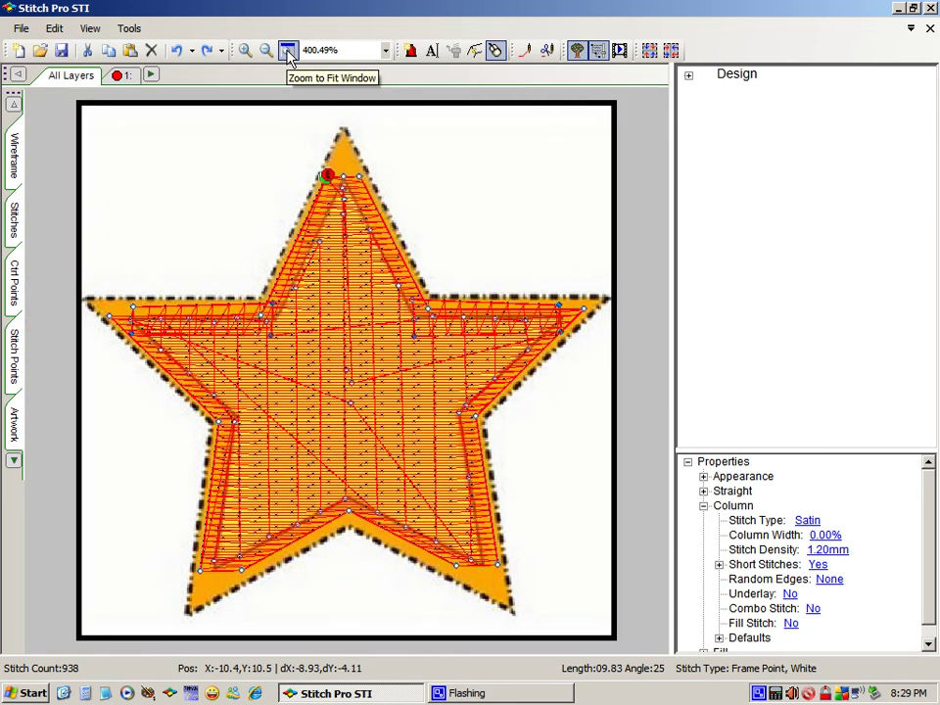